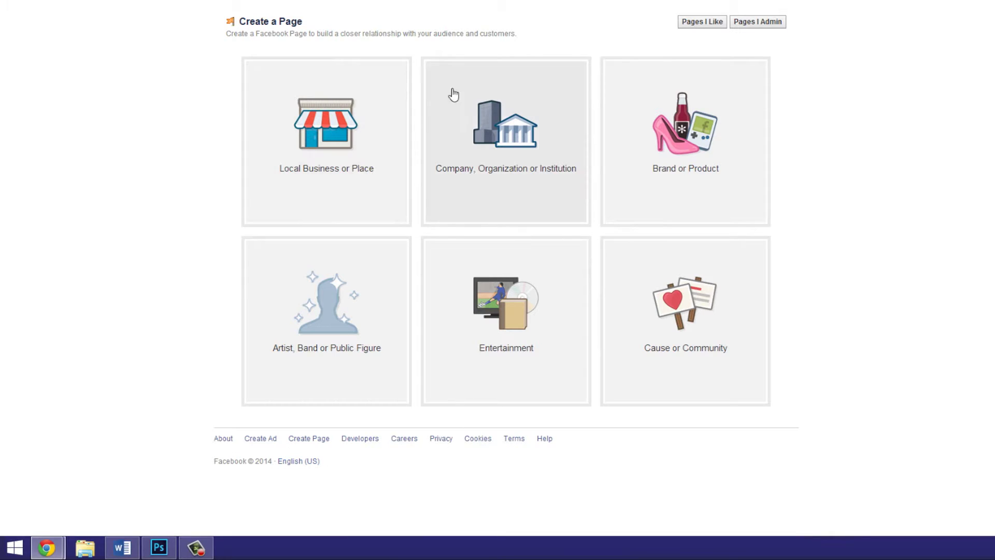
Choose the Local Business or Place page type and open, then close, its category list.
click(330, 117)
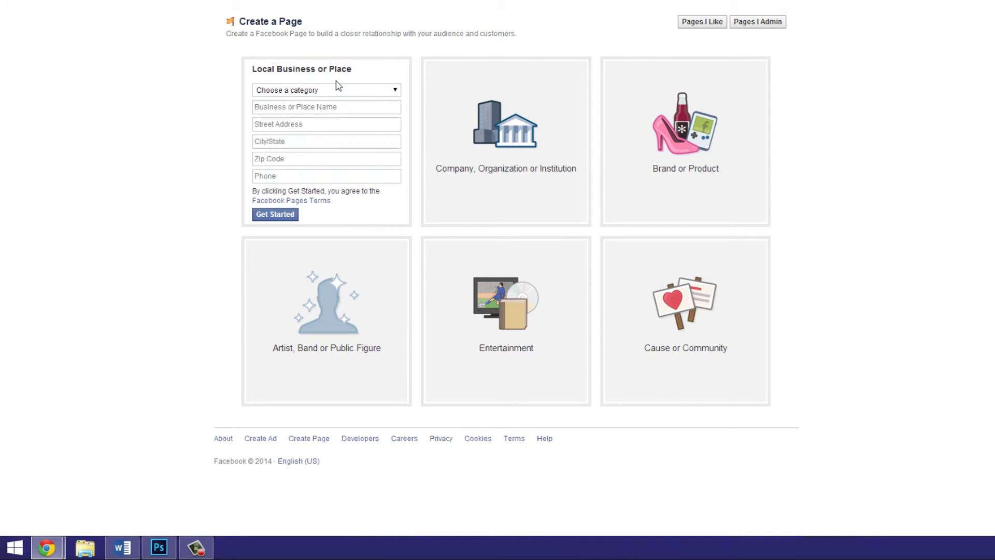
click(336, 90)
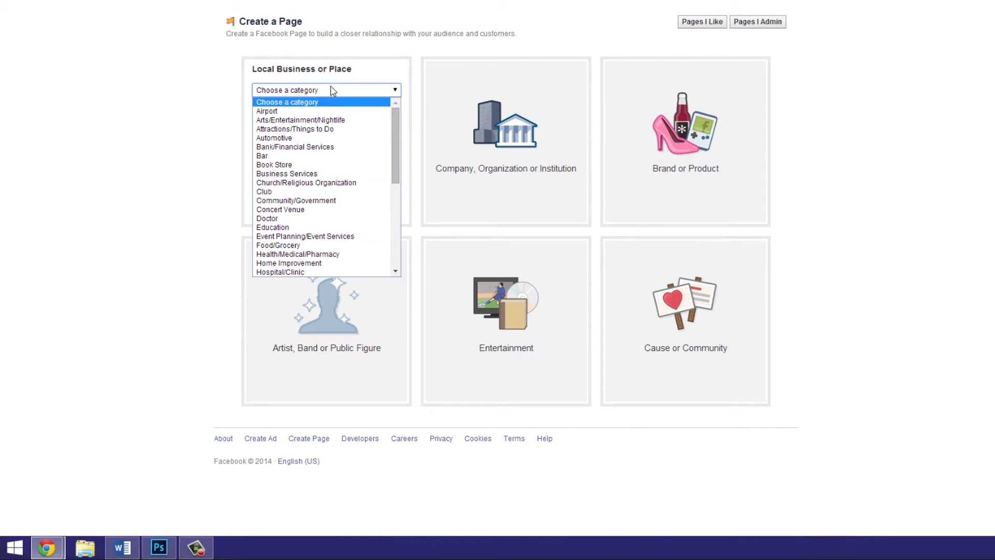
click(334, 91)
click(274, 178)
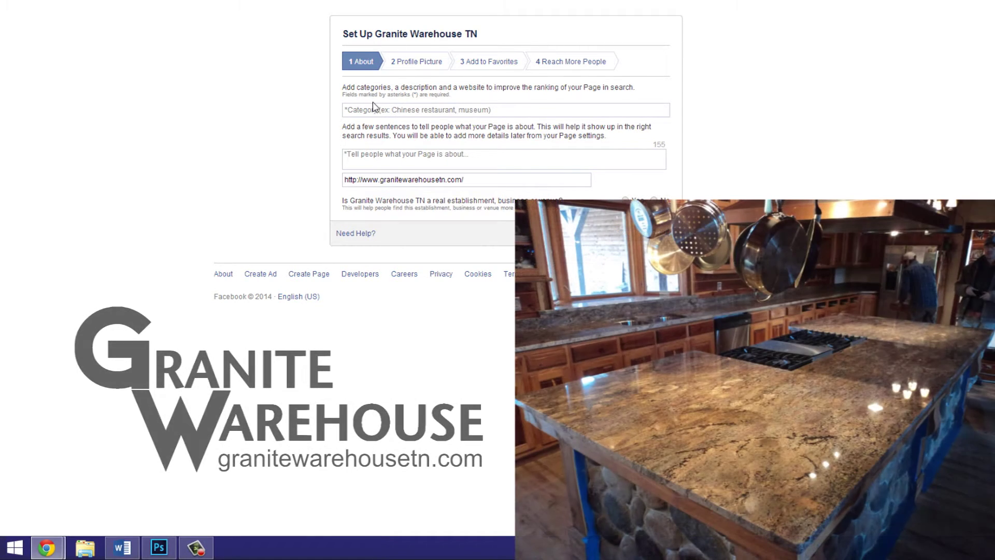
Enter 'Servi' in the Category field and pick Professional Services.
click(375, 115)
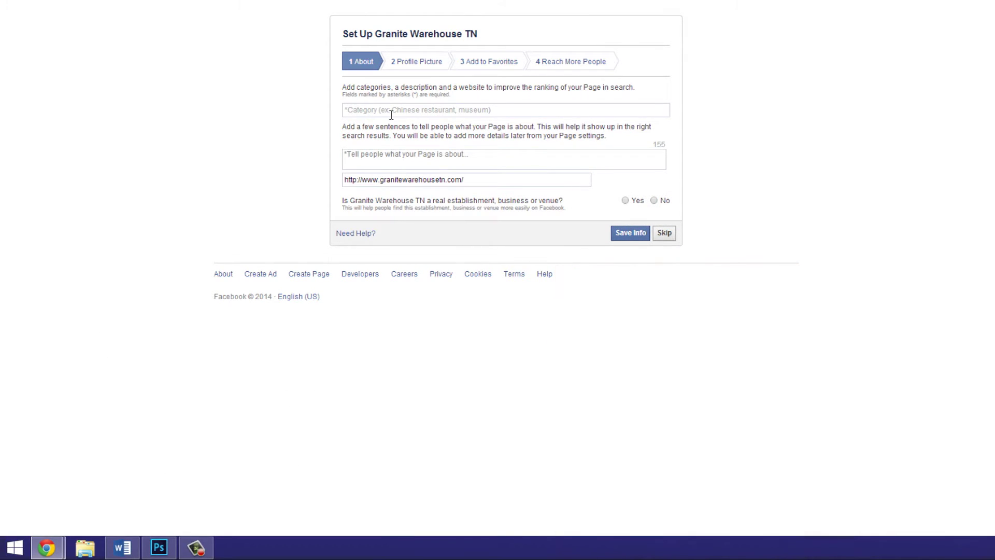
click(391, 115)
text(b)
key(BackSpace)
text(Com)
key(BackSpace)
key(BackSpace)
key(BackSpace)
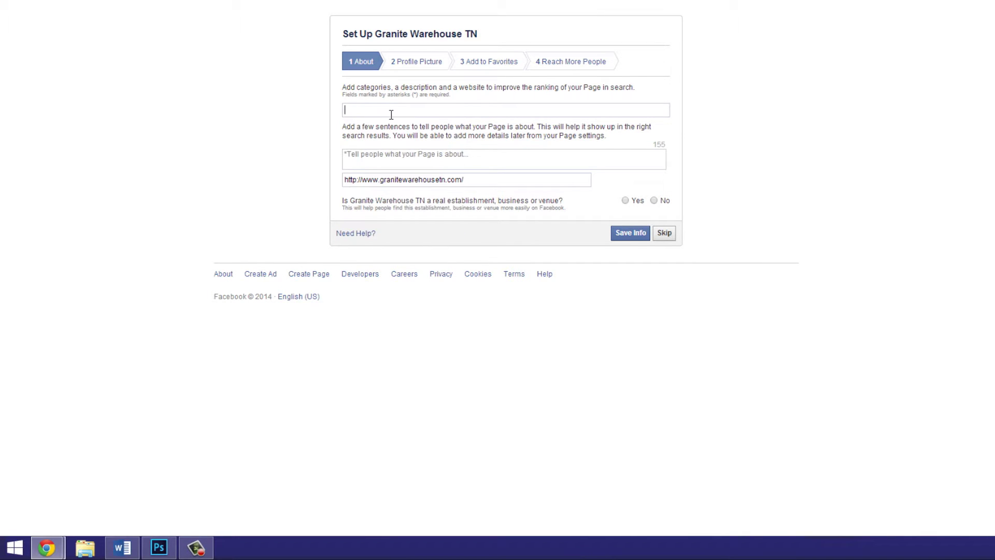
text(Servi)
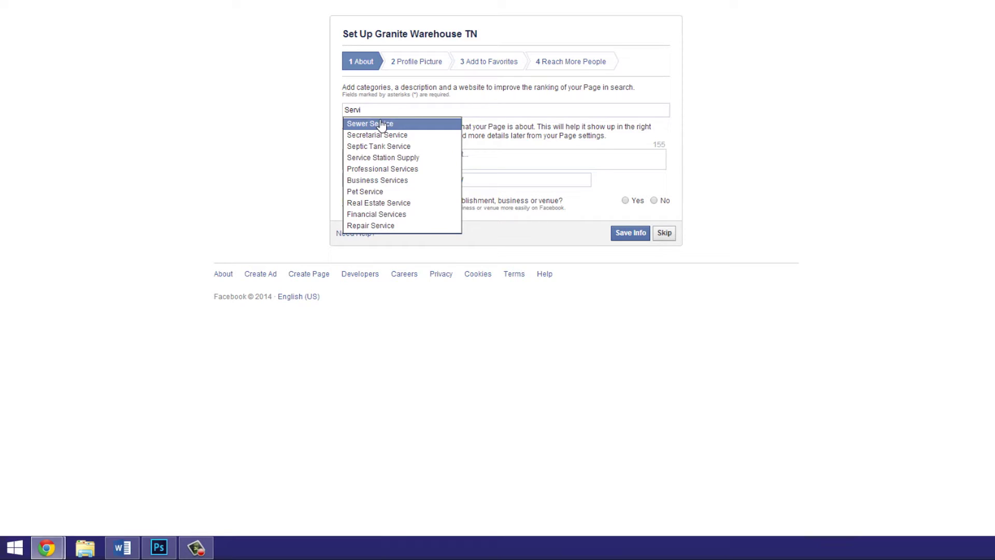
click(383, 174)
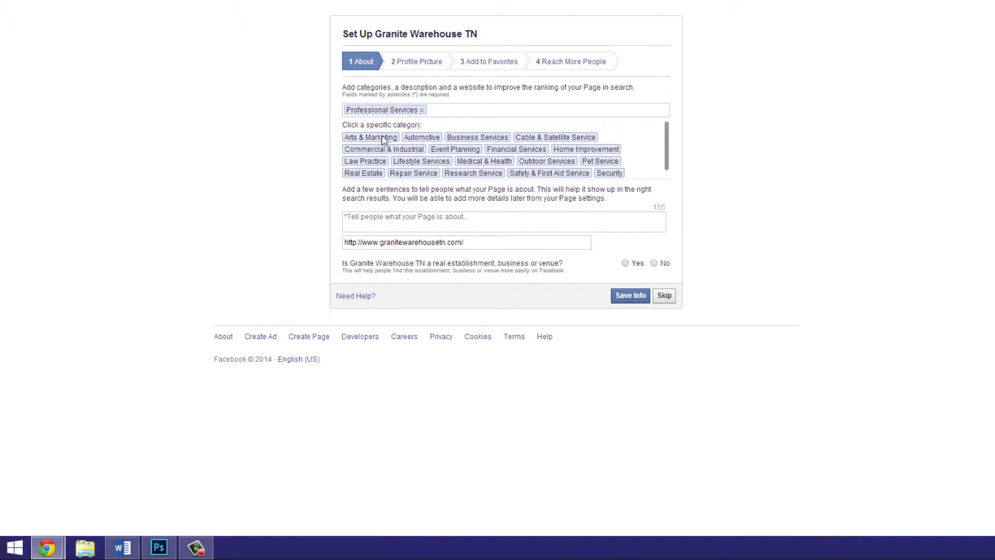
Add Commercial & Industrial, Professional Services and Warehouse as page categories.
scroll(562, 164, down, 1)
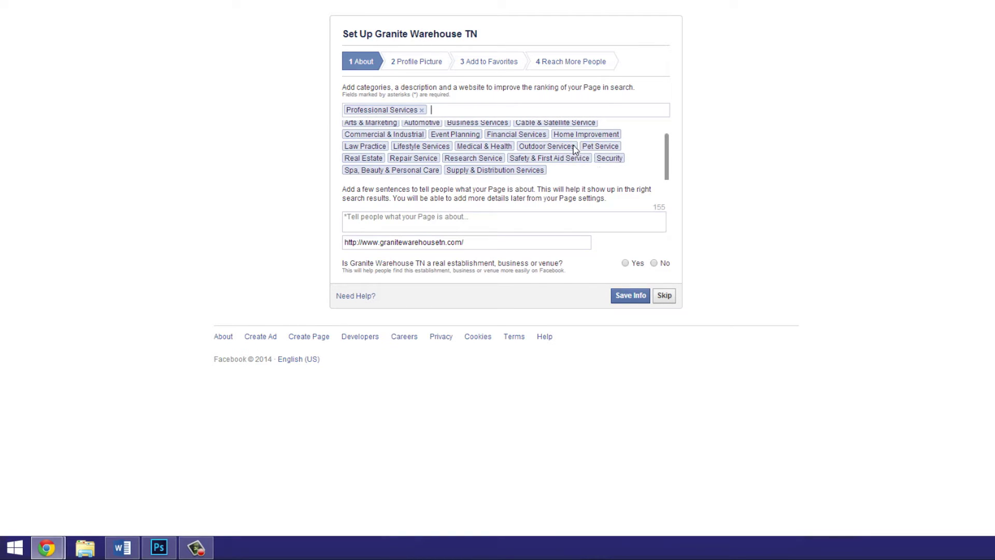
scroll(404, 154, up, 1)
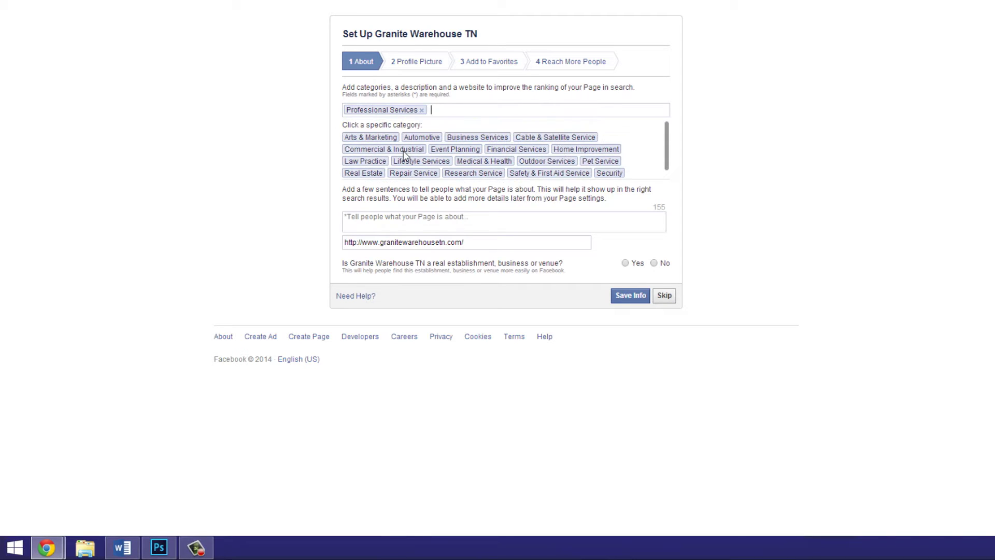
click(403, 150)
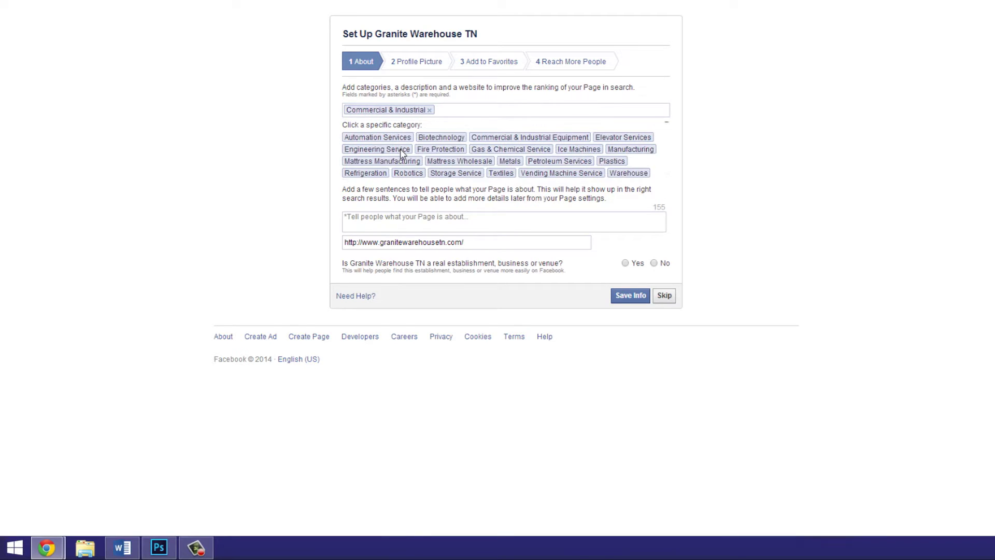
text(S)
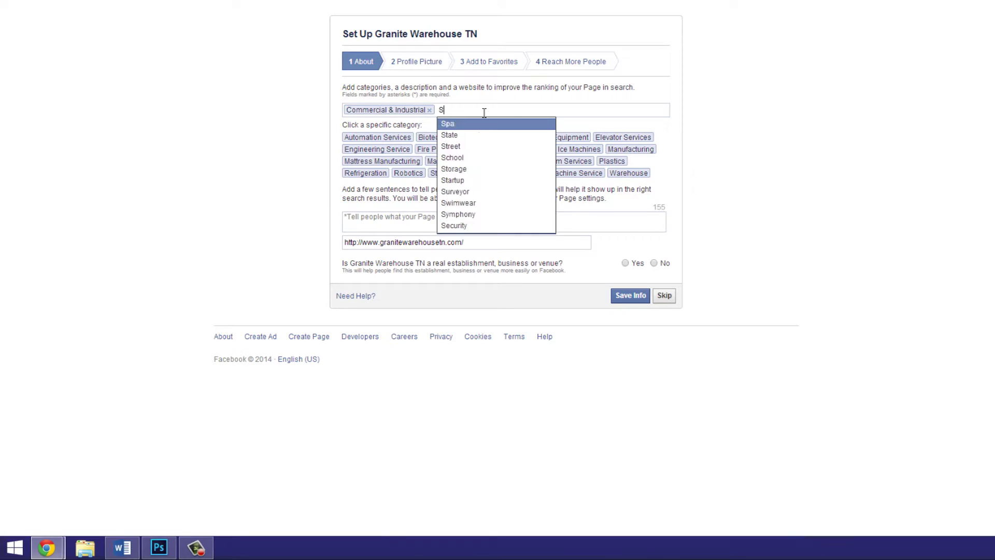
text(ervice)
click(469, 169)
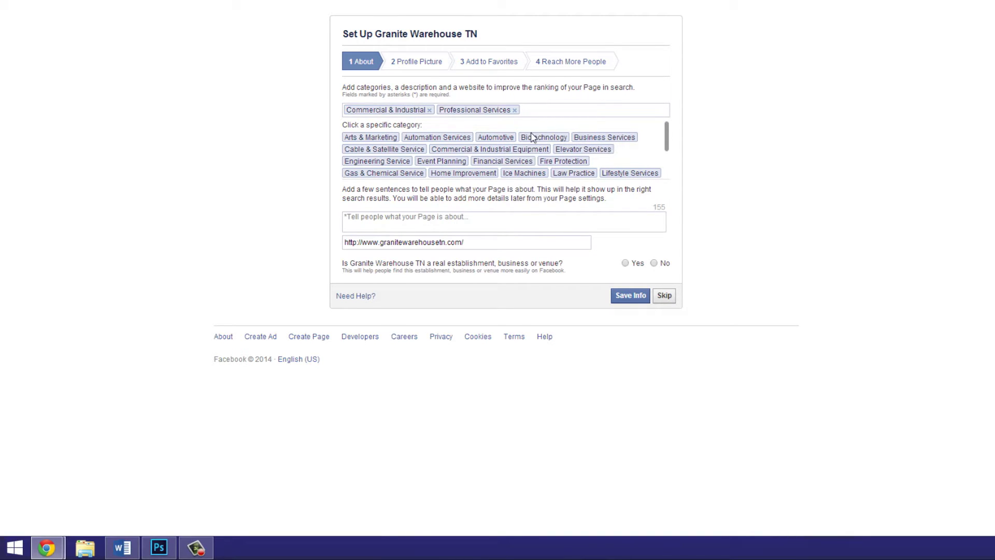
scroll(565, 155, down, 3)
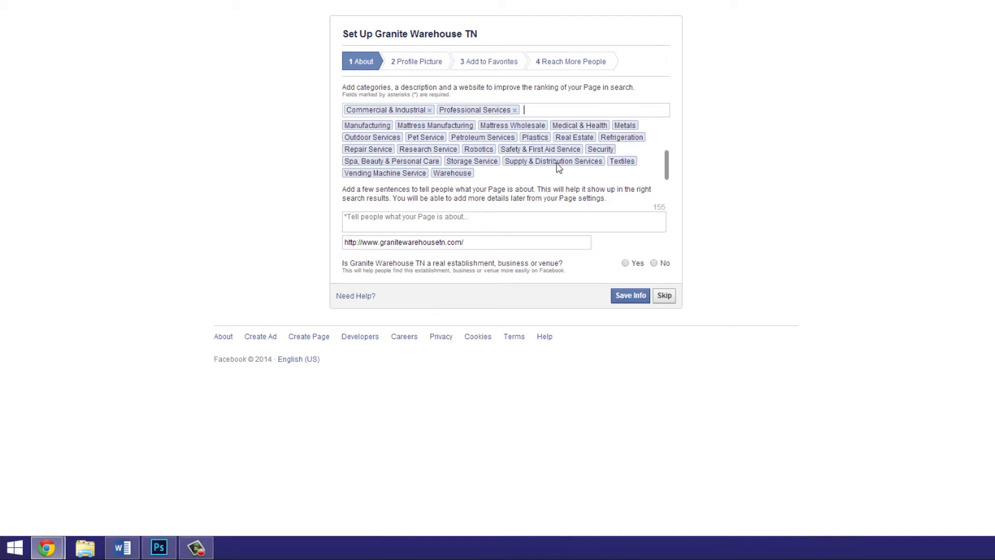
click(452, 173)
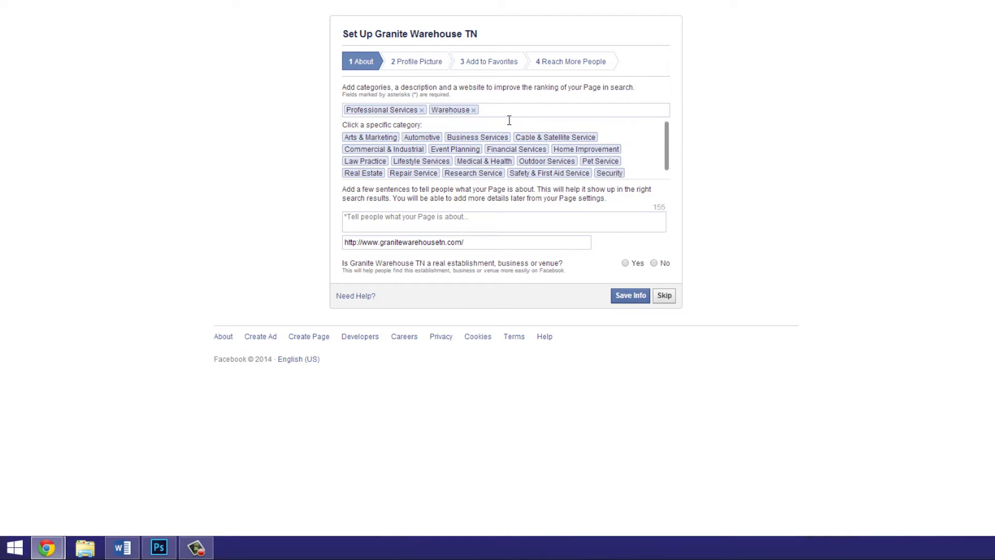
Replace the Business Services category with Home Improvement.
text(Servi)
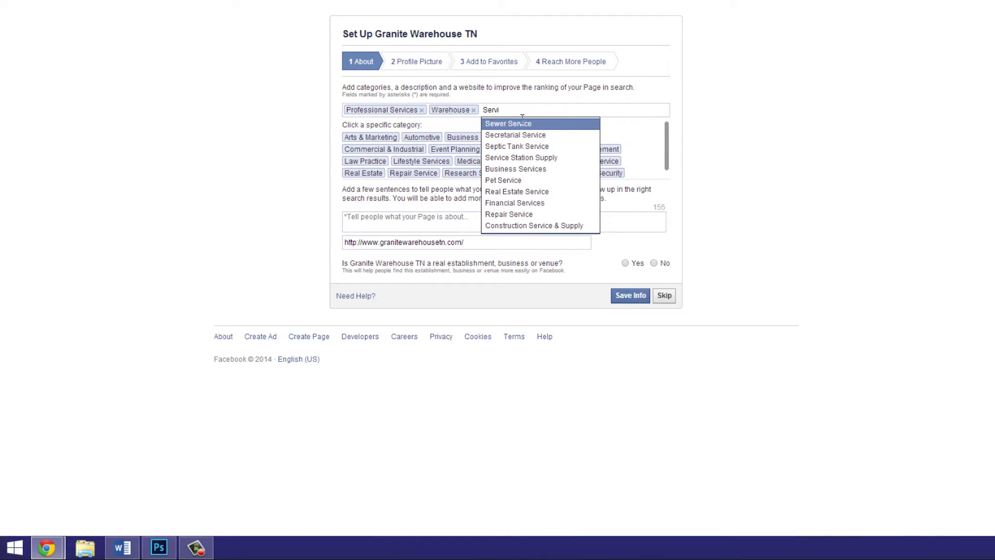
click(513, 169)
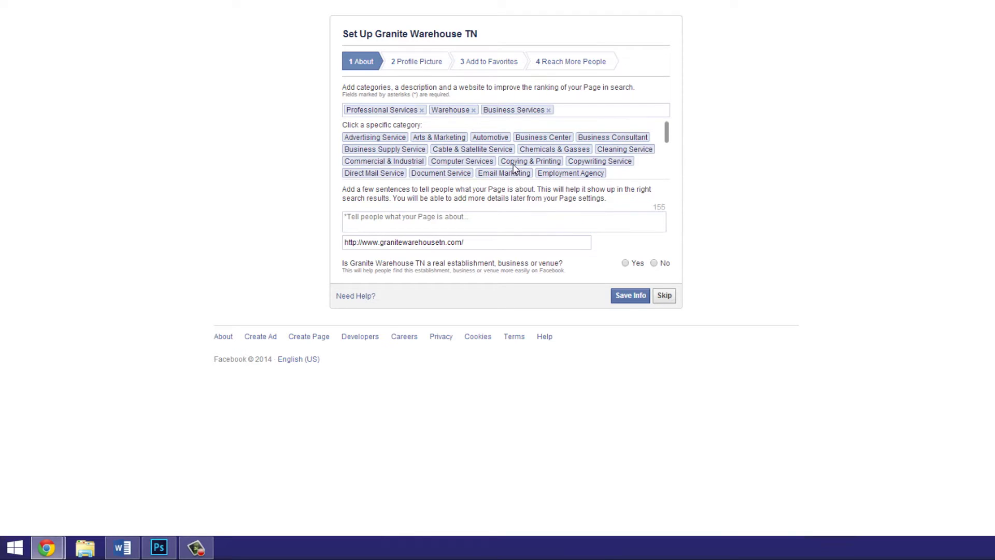
scroll(537, 150, down, 1)
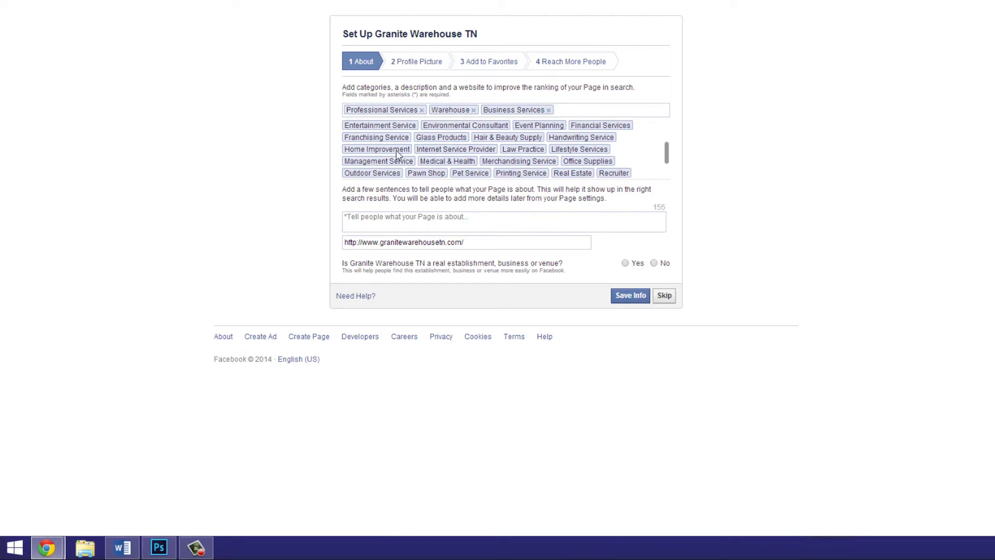
triple_click(381, 150)
triple_click(381, 151)
click(548, 110)
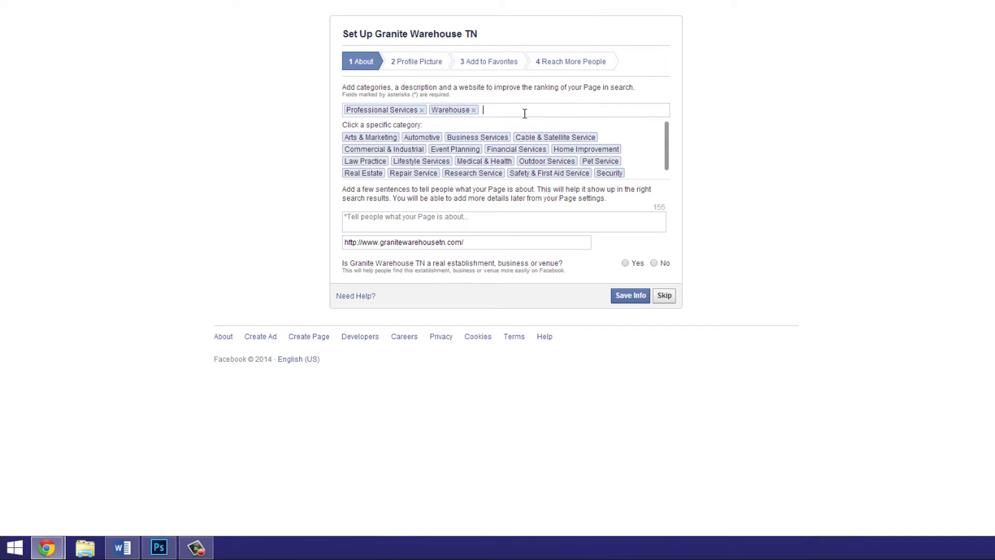
text(home imp)
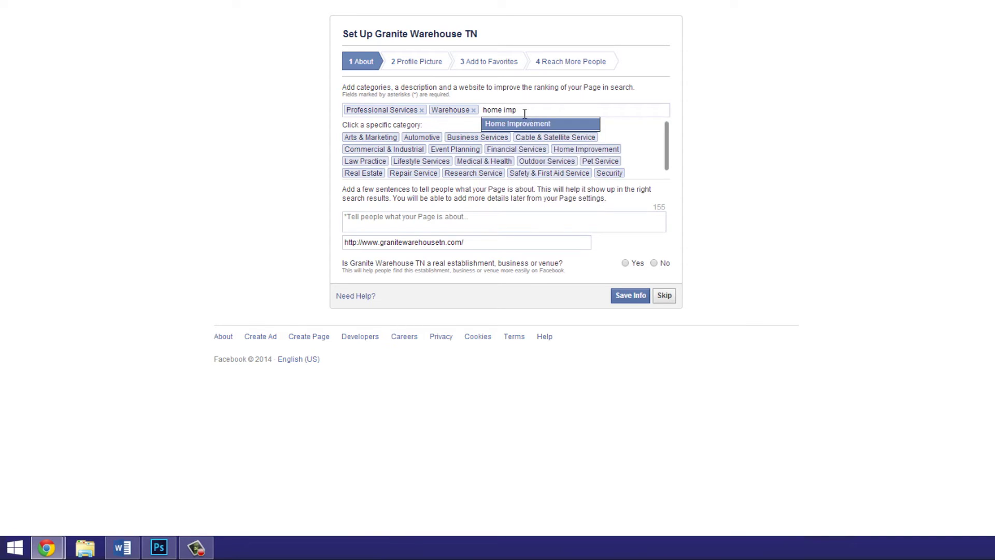
key(Return)
click(378, 223)
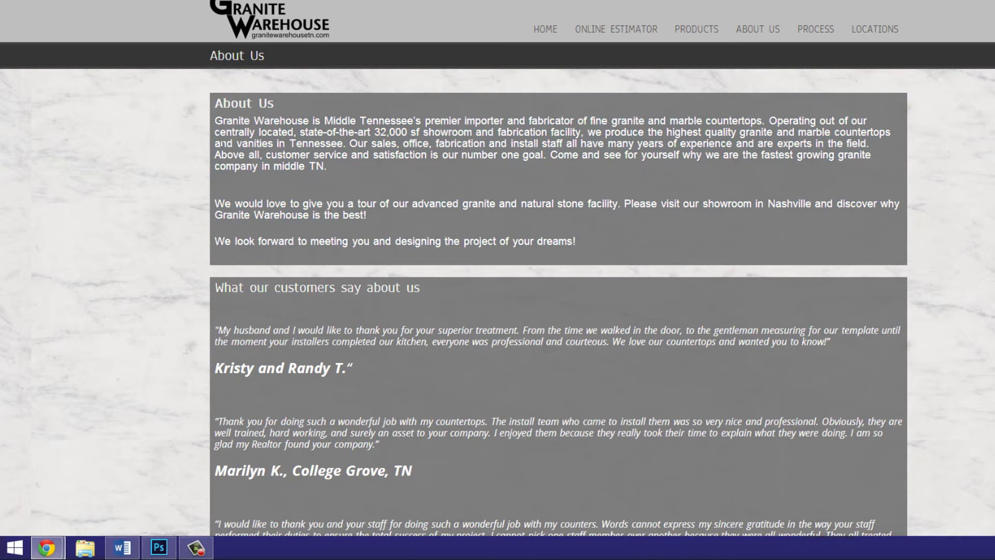
Select the opening company description paragraph on the Granite Warehouse About Us page.
drag(594, 249, 250, 120)
click(328, 168)
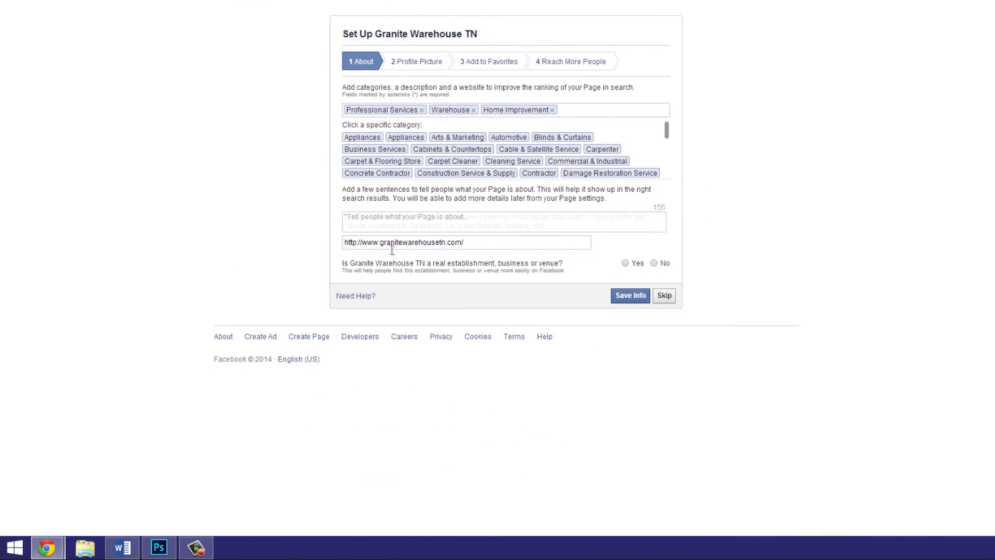
Trim the pasted description to its first sentence and mark the business as a real establishment.
drag(542, 226, 410, 228)
key(BackSpace)
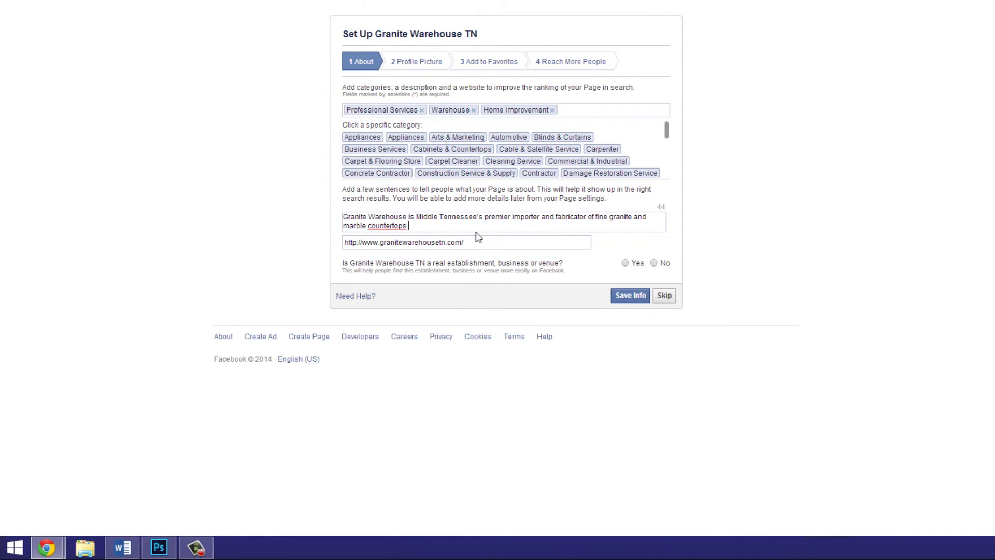
click(634, 265)
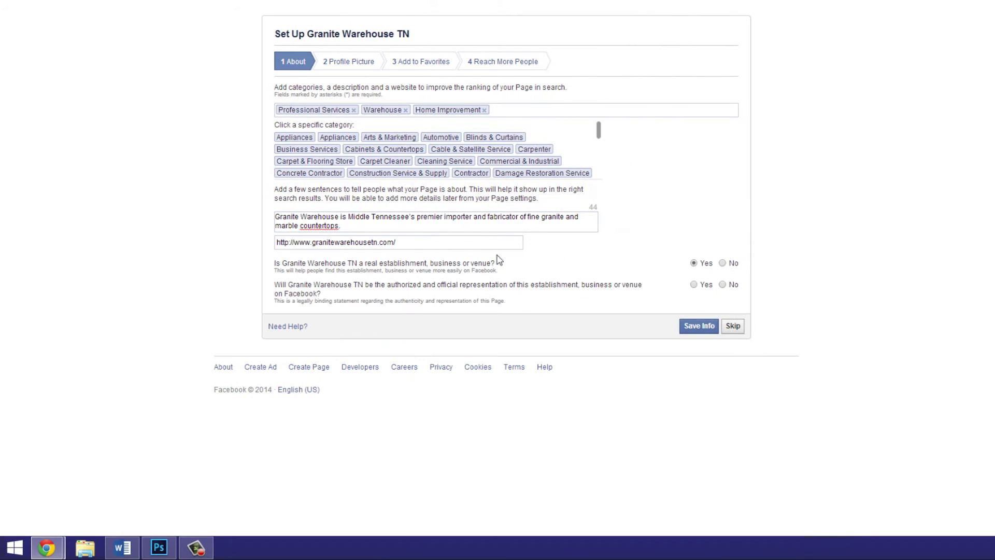
drag(420, 246, 254, 245)
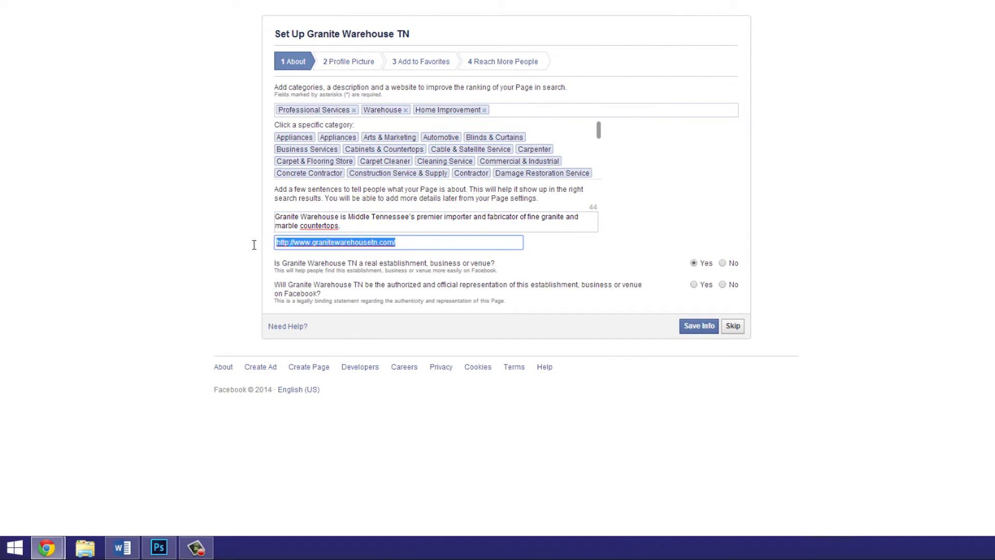
click(424, 248)
drag(384, 247, 184, 251)
click(406, 250)
Save the About info and upload the black-on-white logo from GraniteWarehouseTN as profile picture.
click(698, 325)
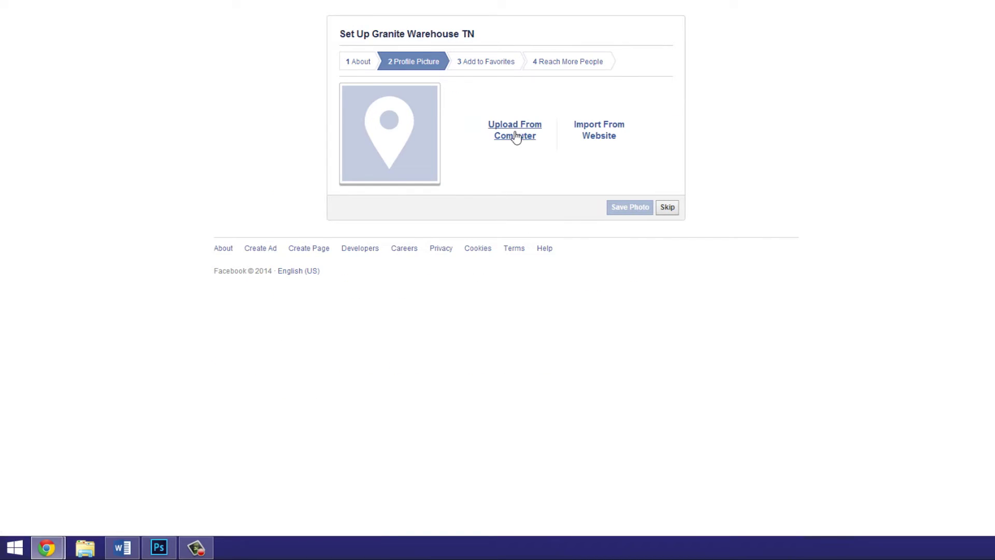
click(529, 135)
double_click(276, 65)
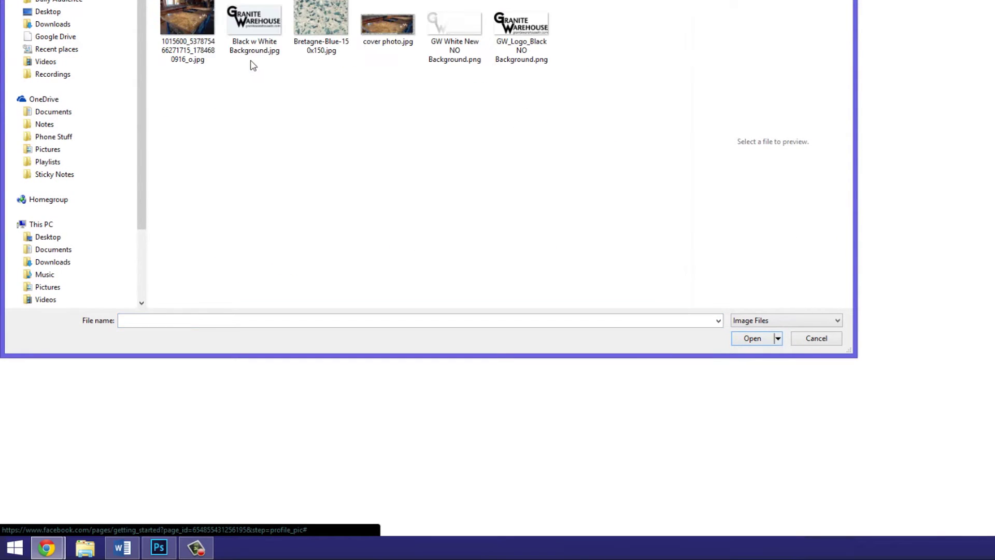
click(249, 50)
click(551, 33)
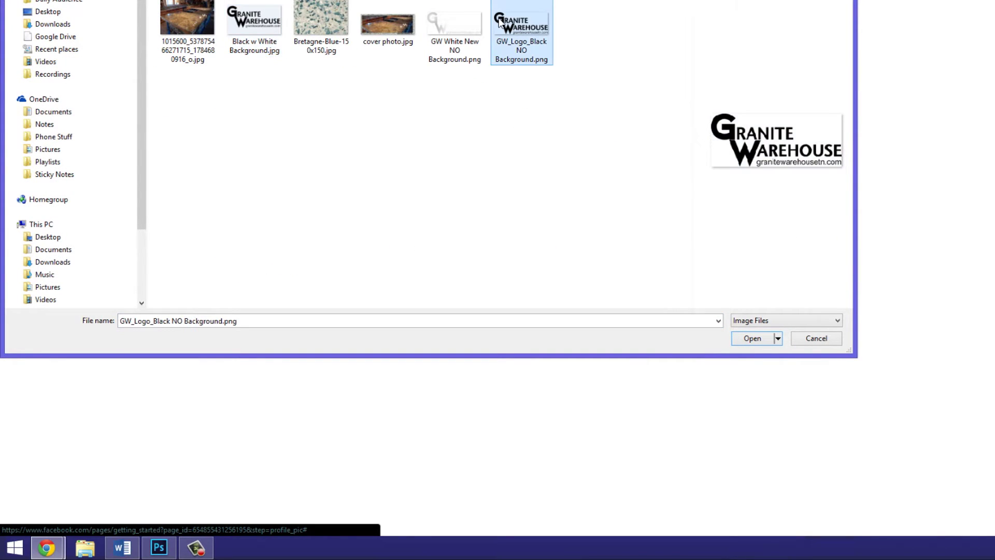
click(236, 39)
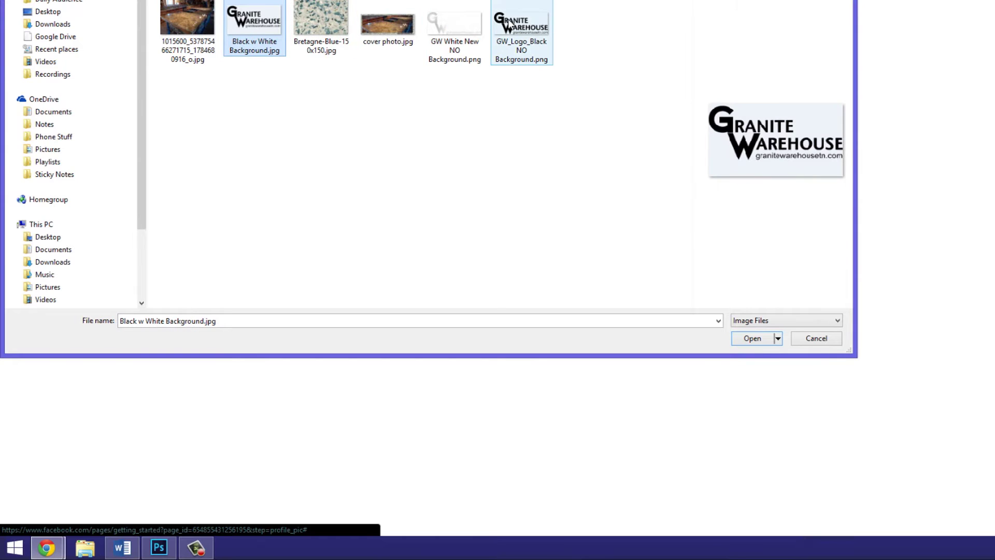
double_click(249, 19)
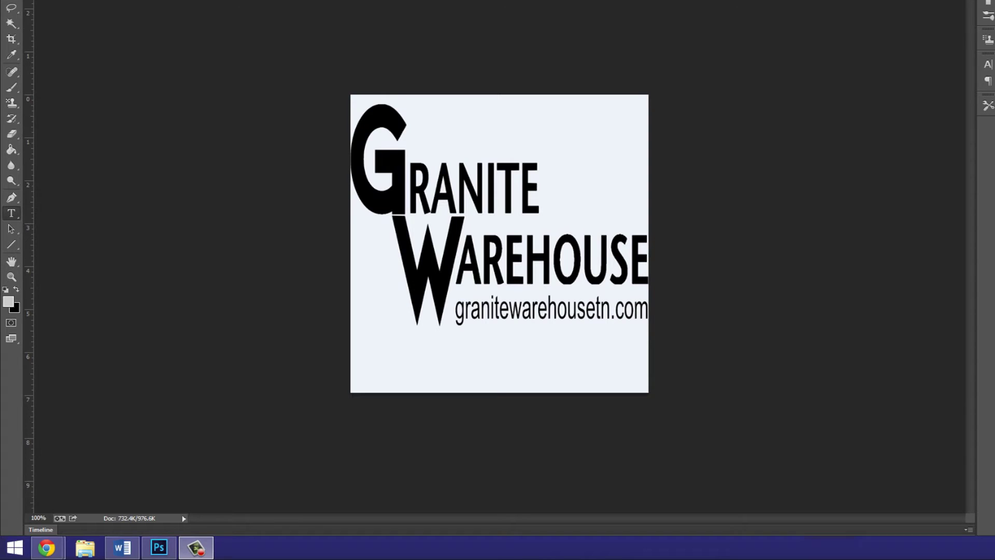
Replace the profile picture with 'square logo white BG.jpg'.
click(159, 548)
click(521, 126)
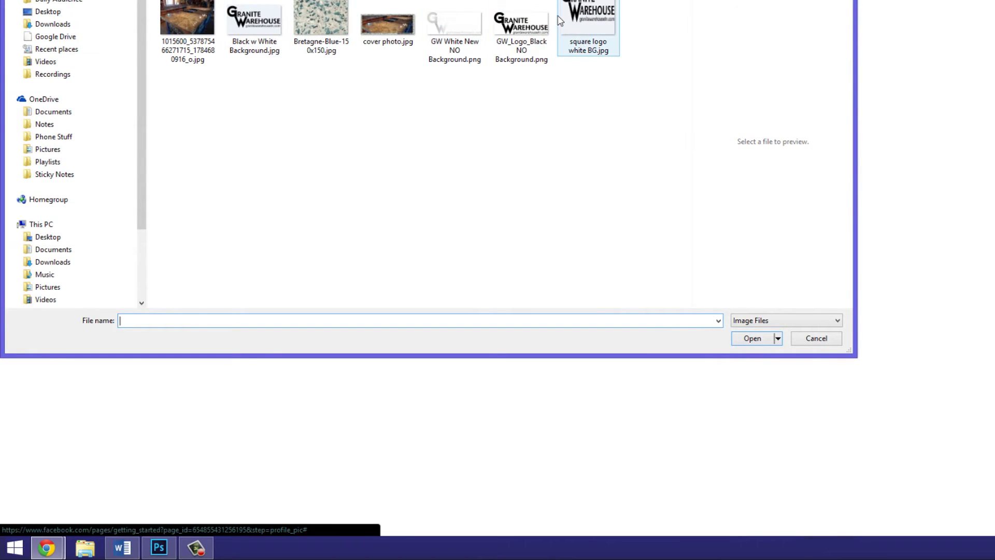
double_click(578, 20)
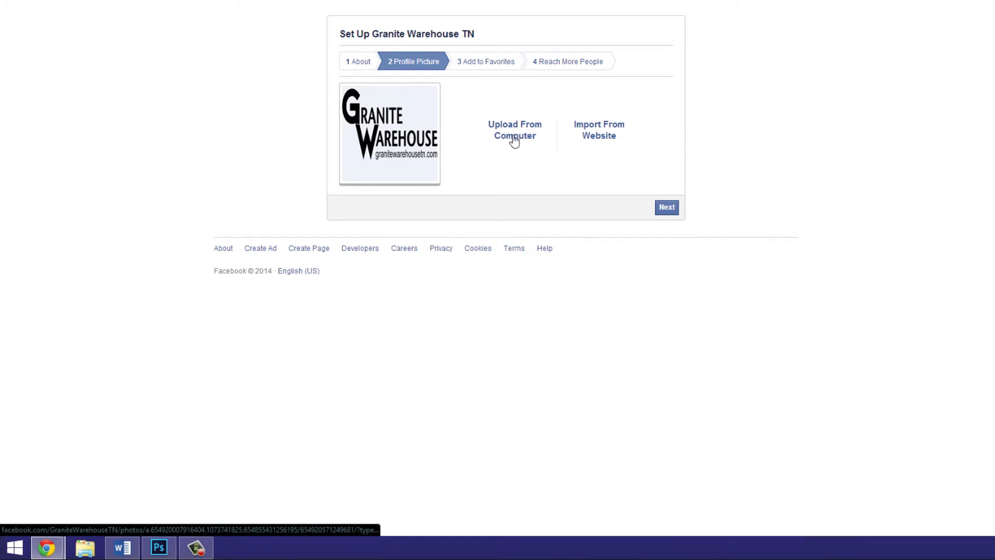
Add the page to favorites, skip the ad step, like Granite Warehouse TN and dismiss the invite tip.
click(666, 207)
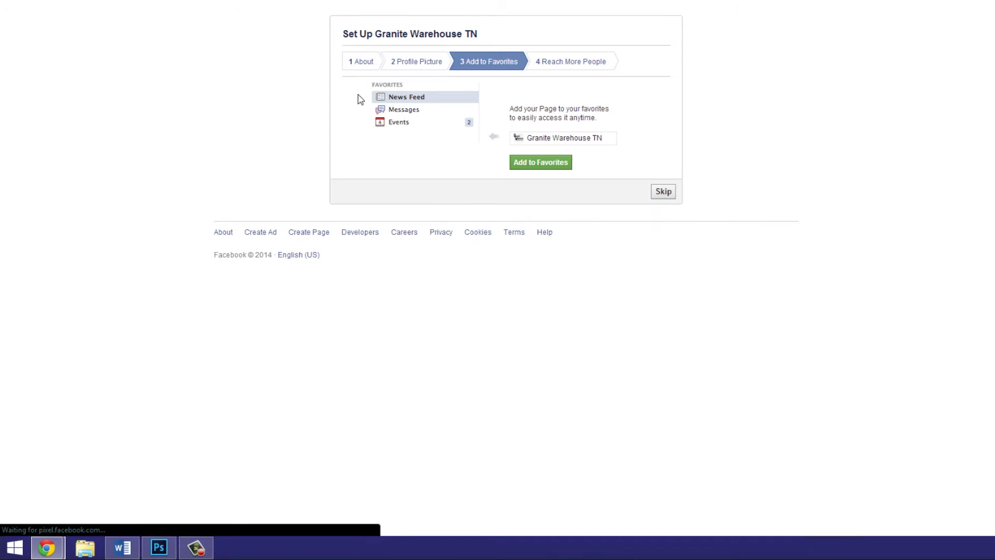
click(539, 162)
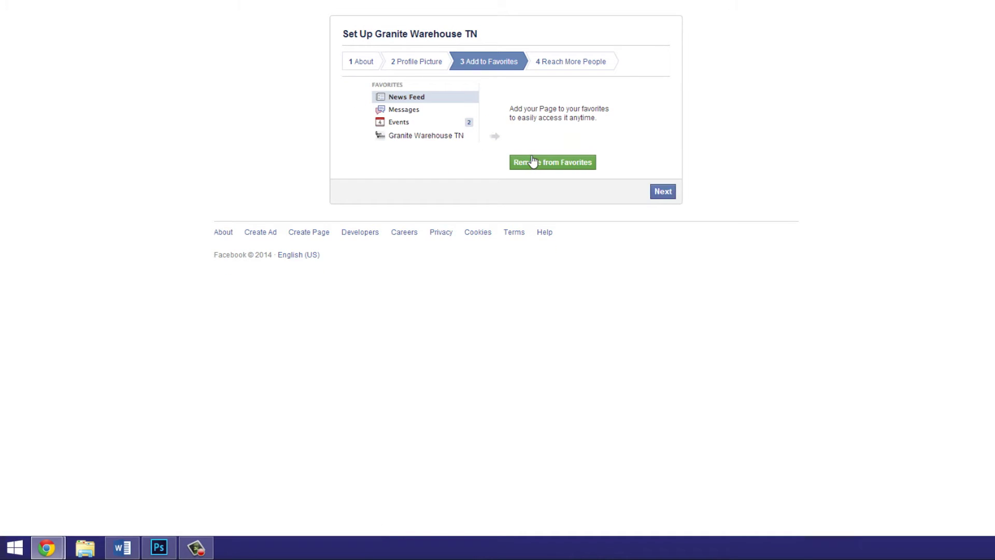
click(664, 192)
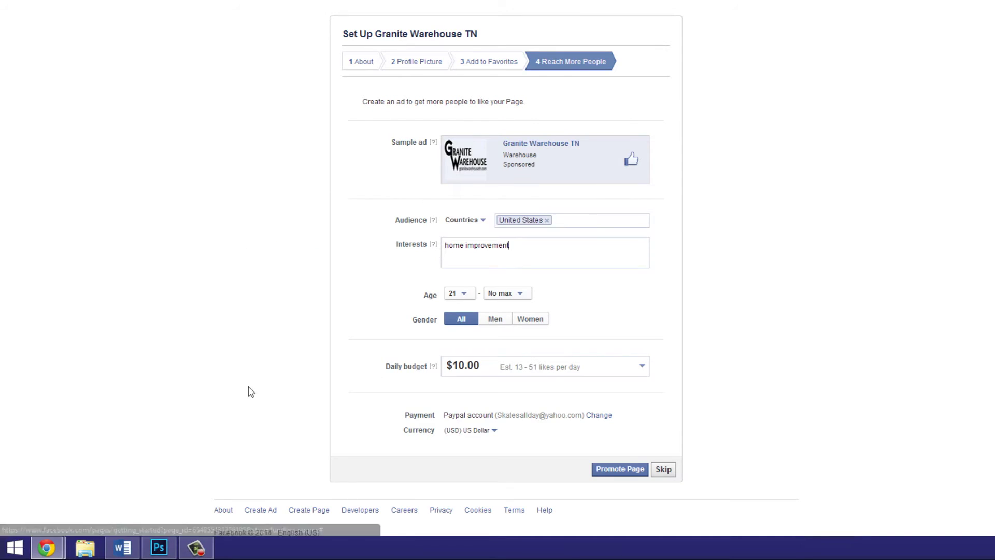
click(664, 472)
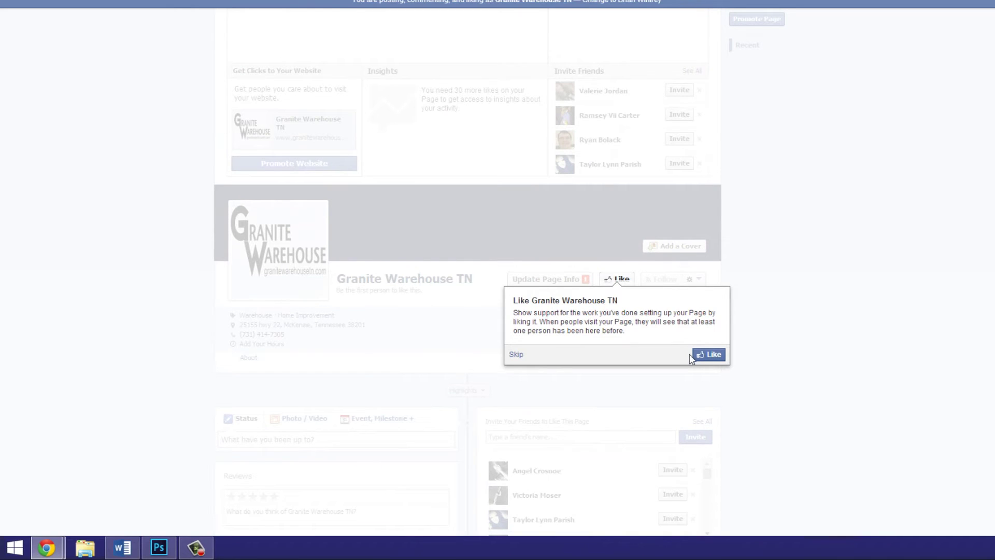
click(708, 355)
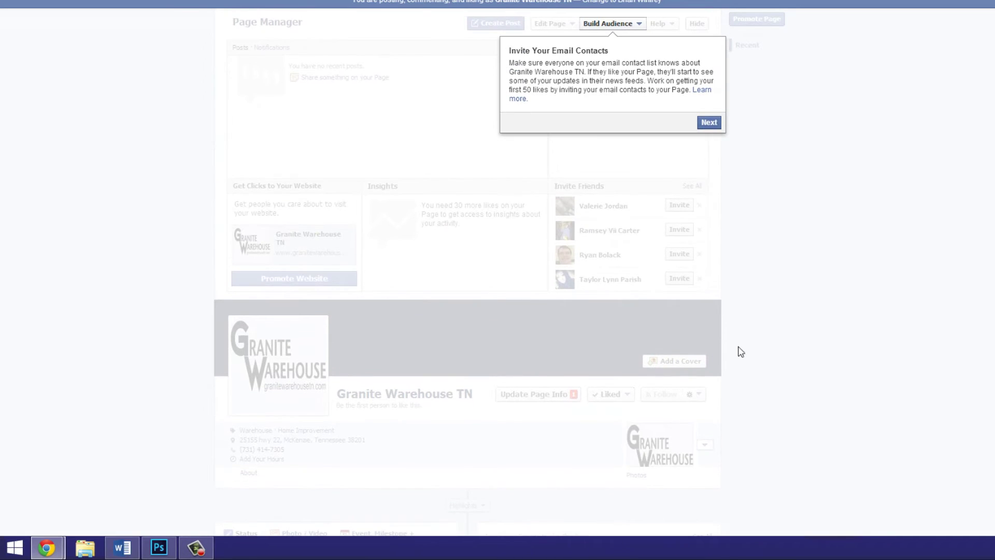
click(709, 123)
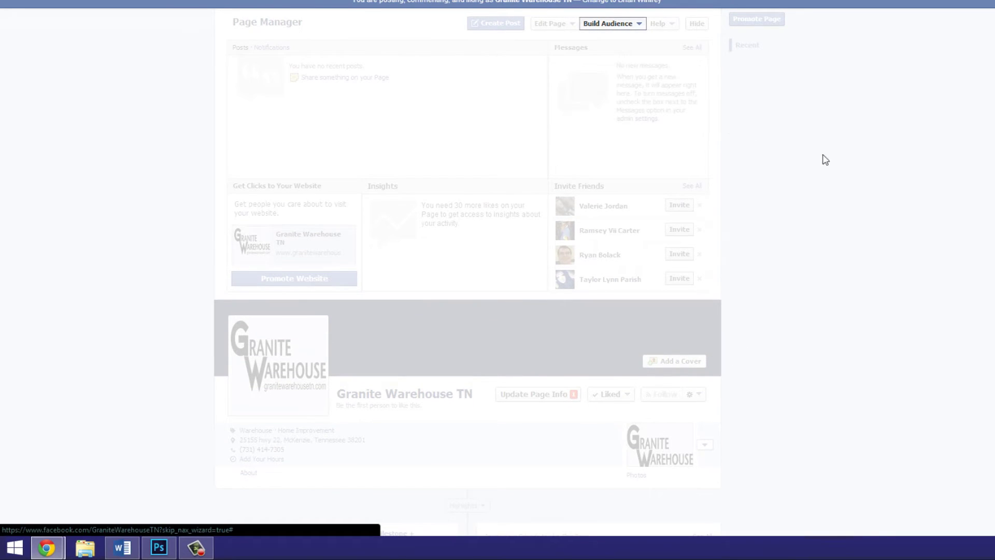
Check the logo and cover-photo design documents in Photoshop, then return to Facebook.
scroll(826, 237, down, 3)
scroll(822, 240, up, 2)
scroll(553, 256, down, 2)
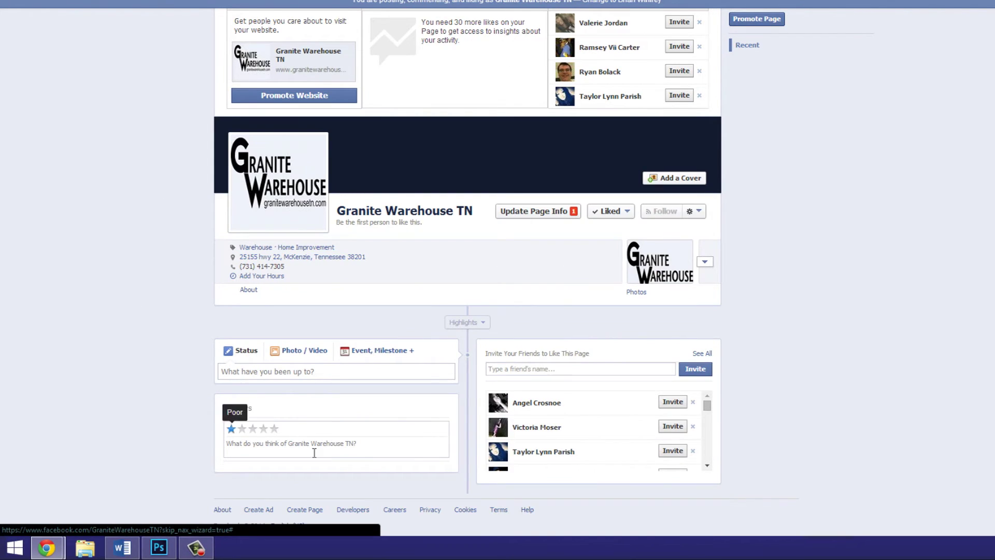
scroll(721, 223, up, 2)
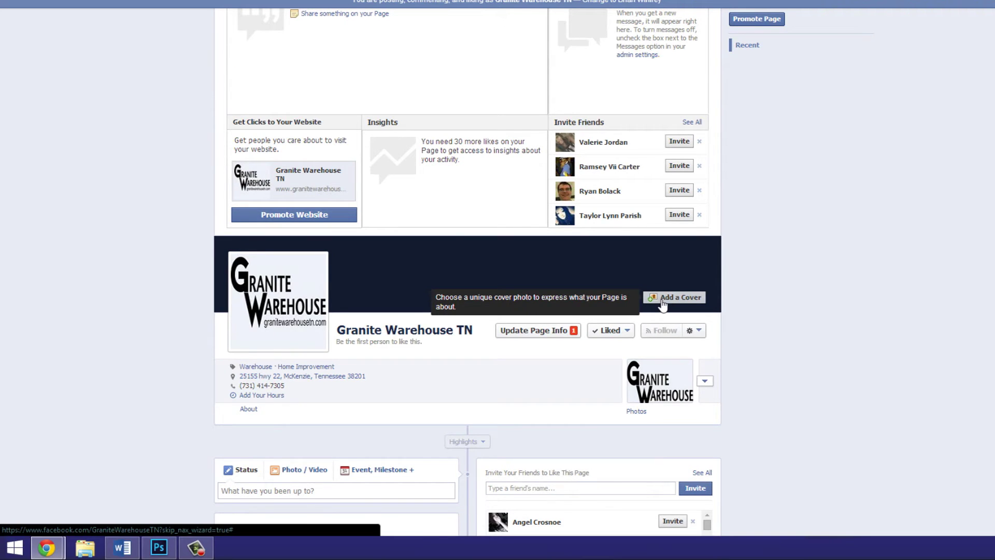
click(147, 554)
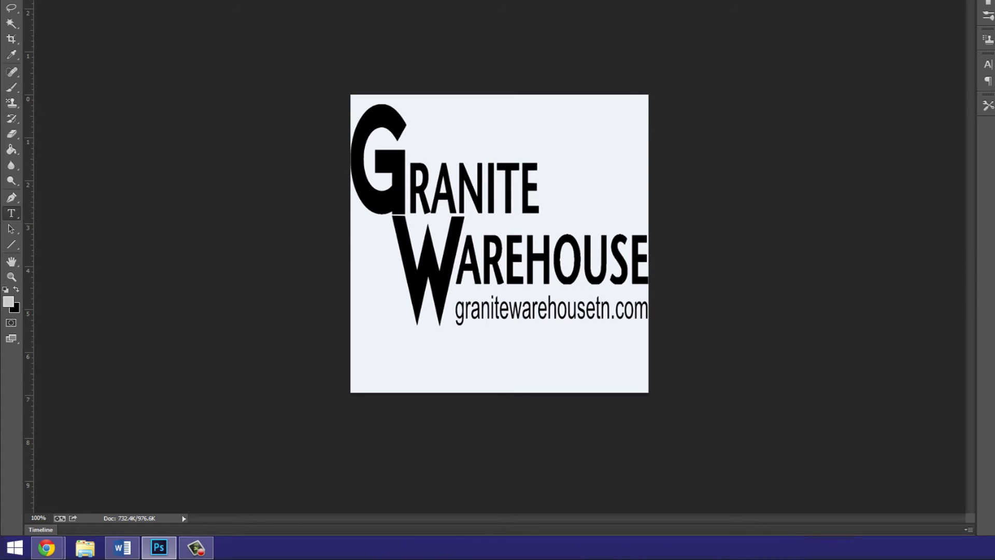
key(ctrl+Tab)
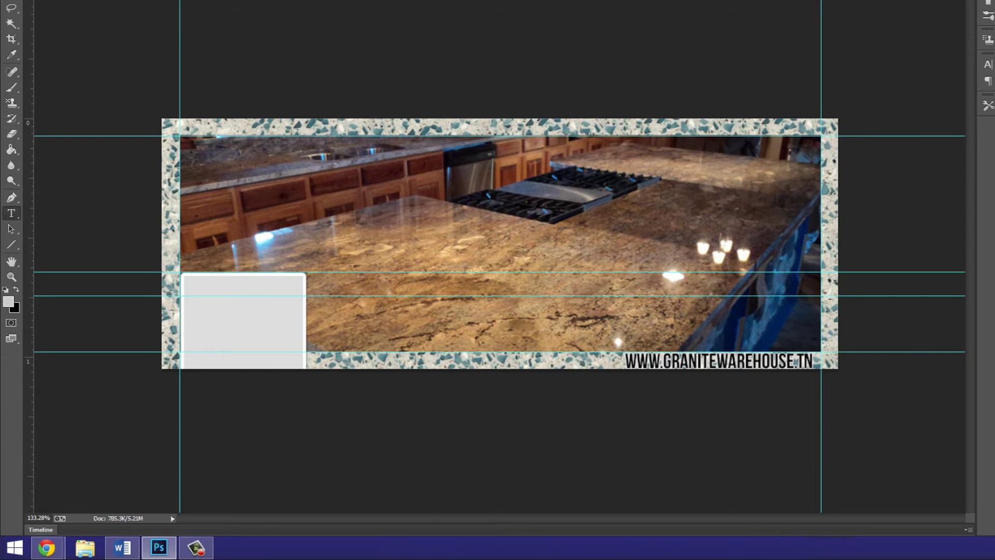
key(alt+Tab)
Upload and save 'cover photo.jpg' as the page's cover, then view it.
click(661, 301)
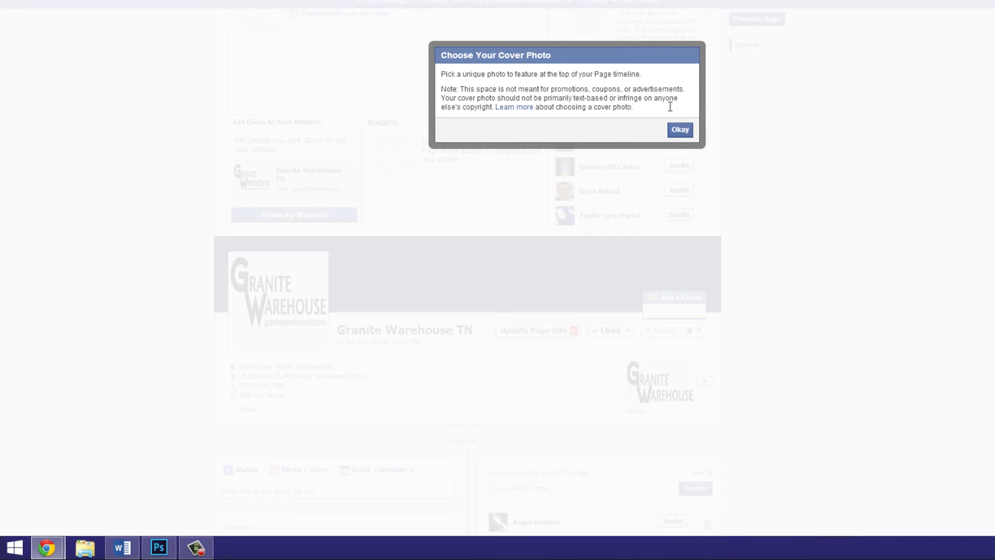
click(680, 129)
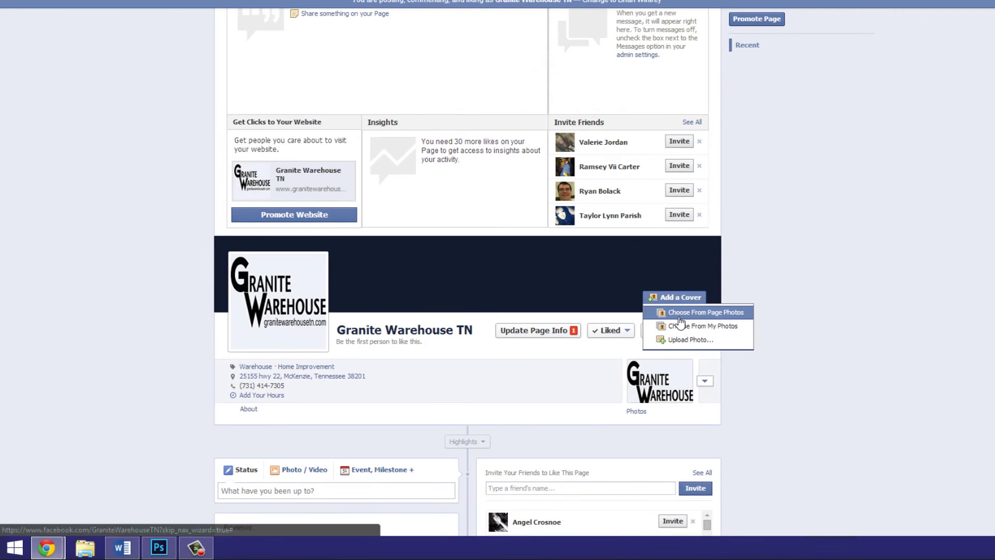
click(679, 339)
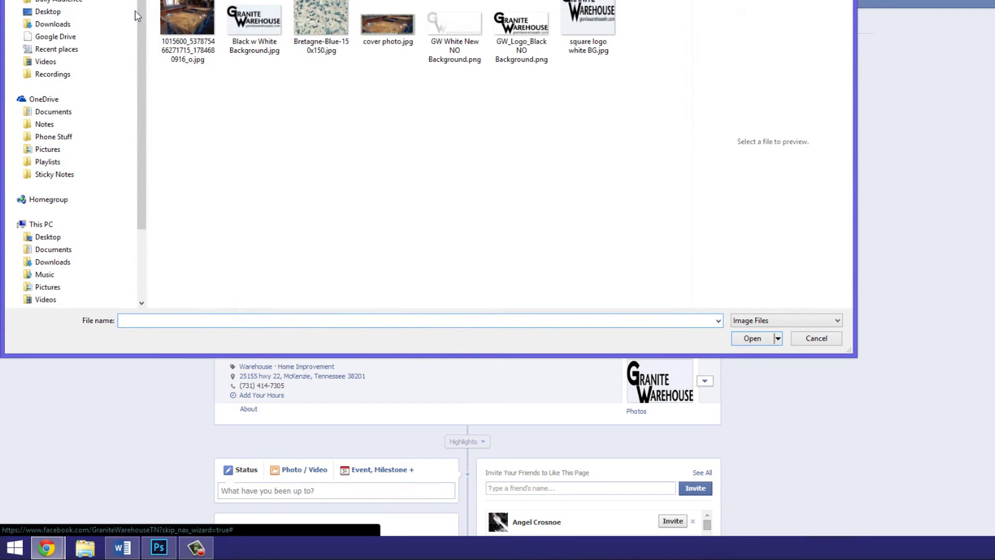
double_click(403, 27)
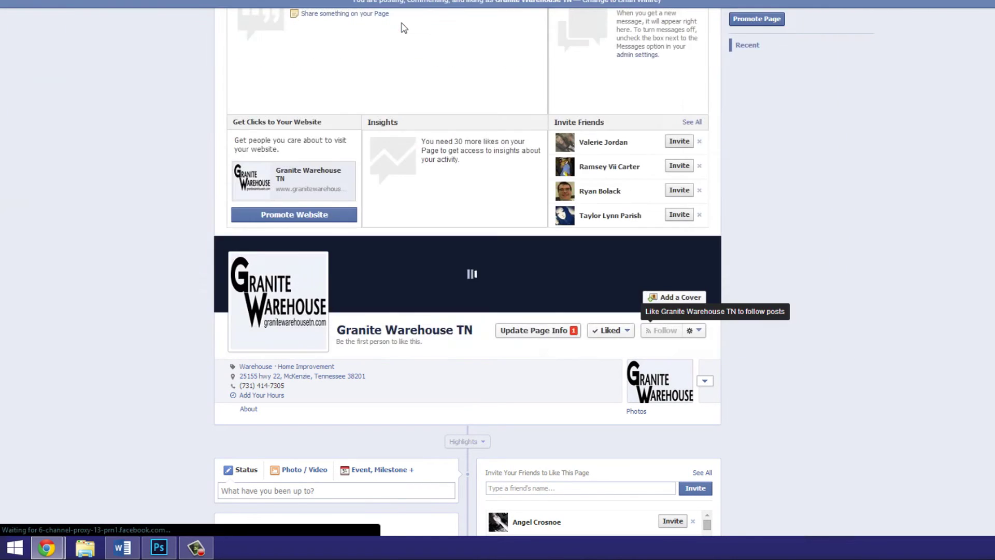
click(687, 334)
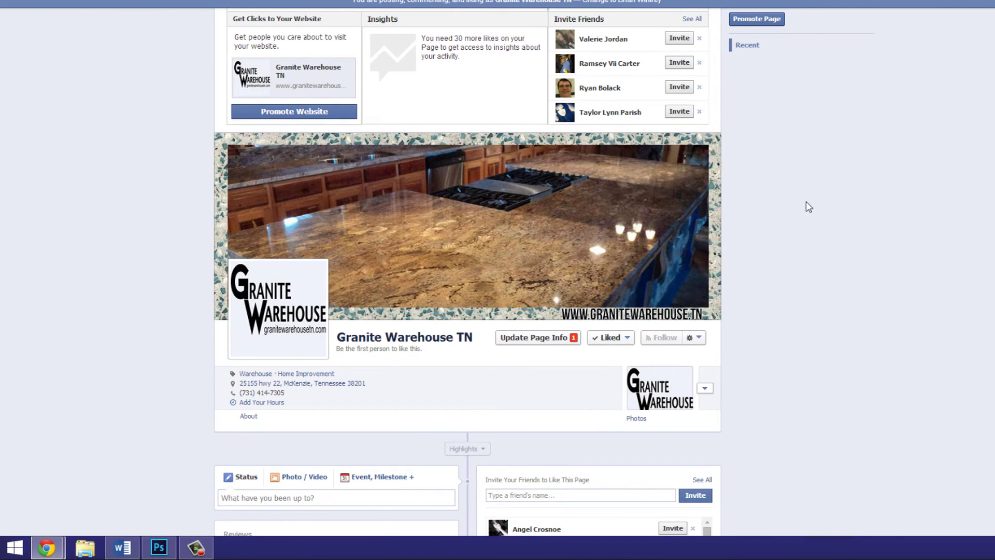
click(221, 161)
click(89, 189)
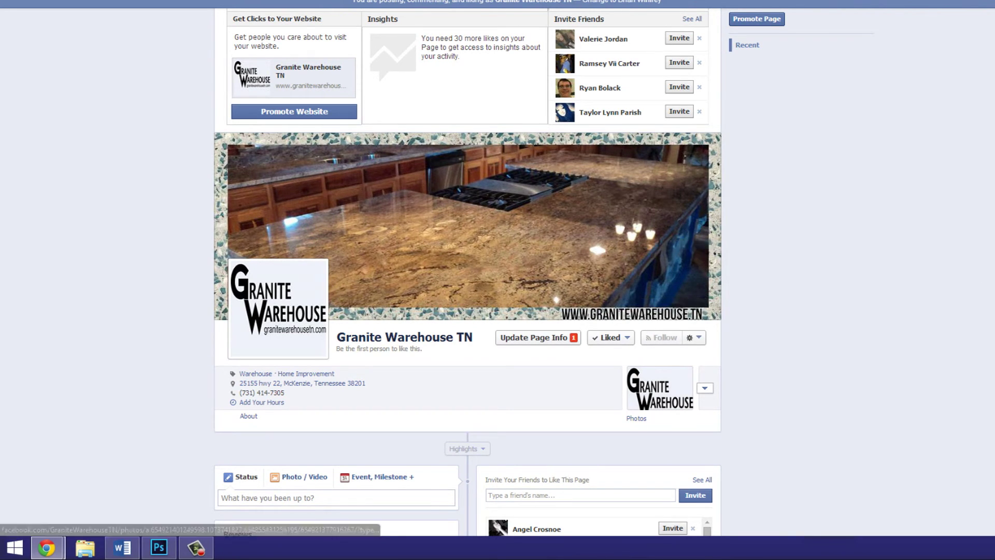
Open Page Info from Edit Page and start editing the Long Description.
scroll(788, 226, up, 3)
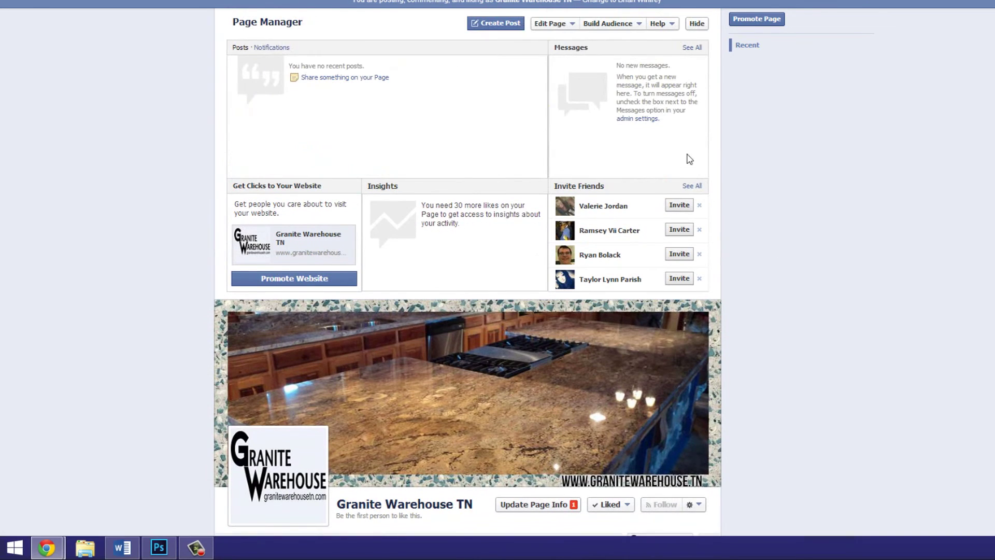
click(552, 24)
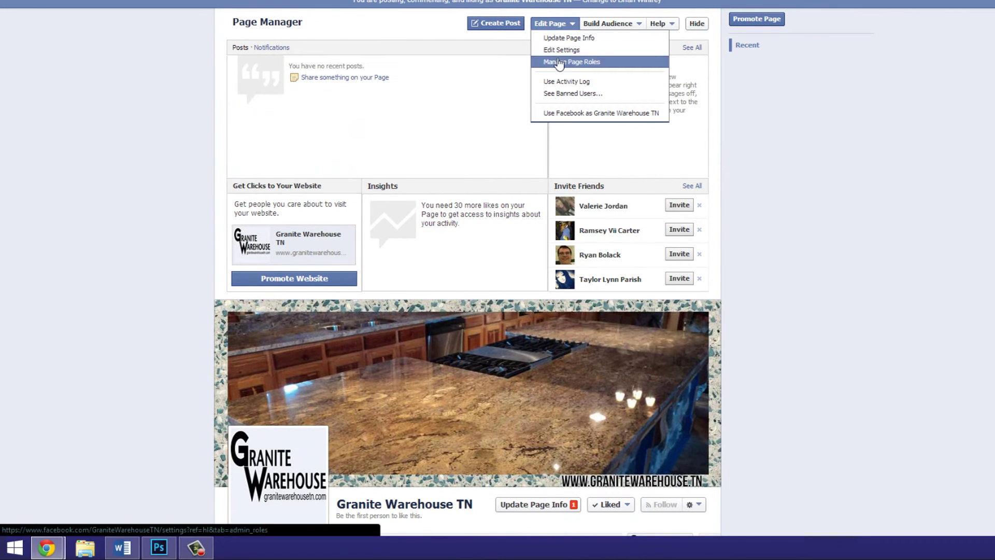
click(586, 40)
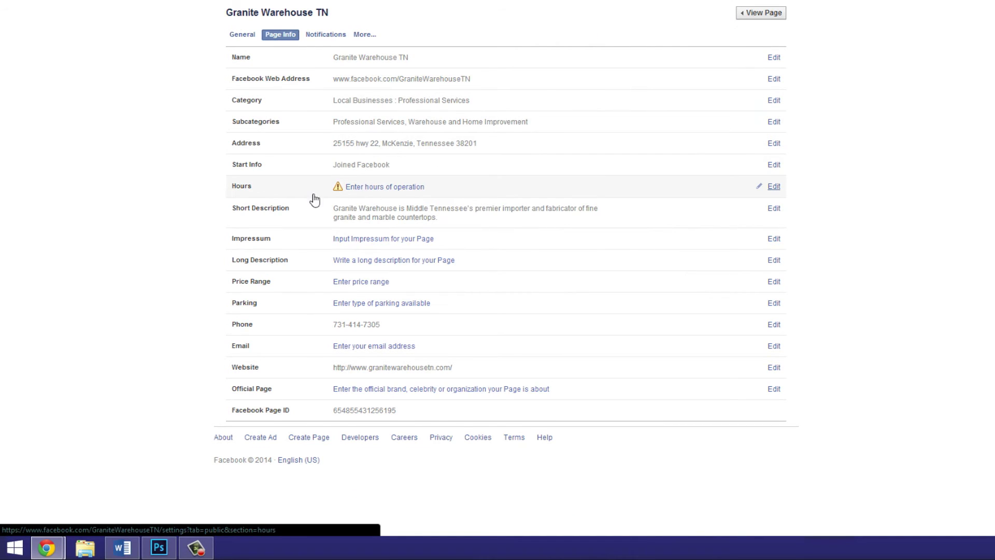
click(403, 238)
click(407, 295)
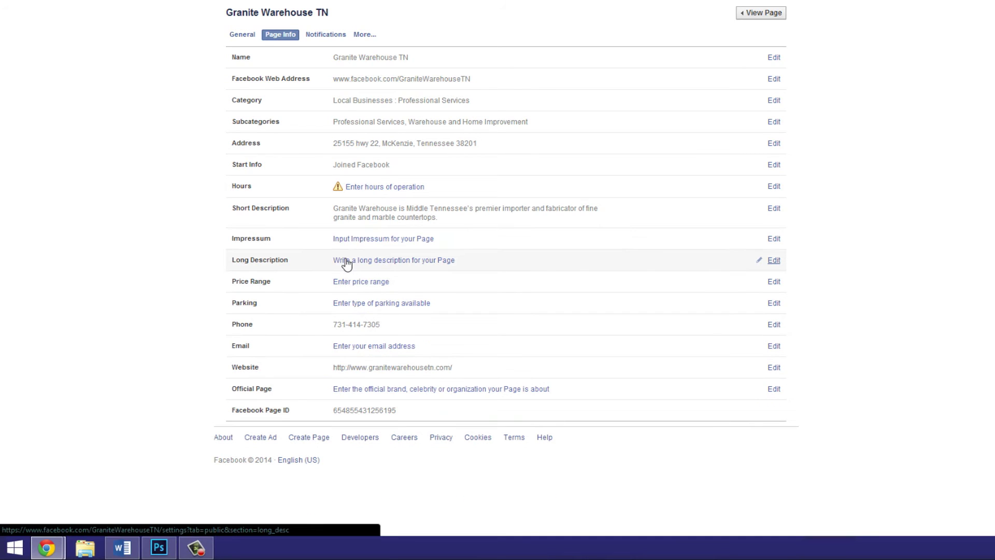
click(361, 266)
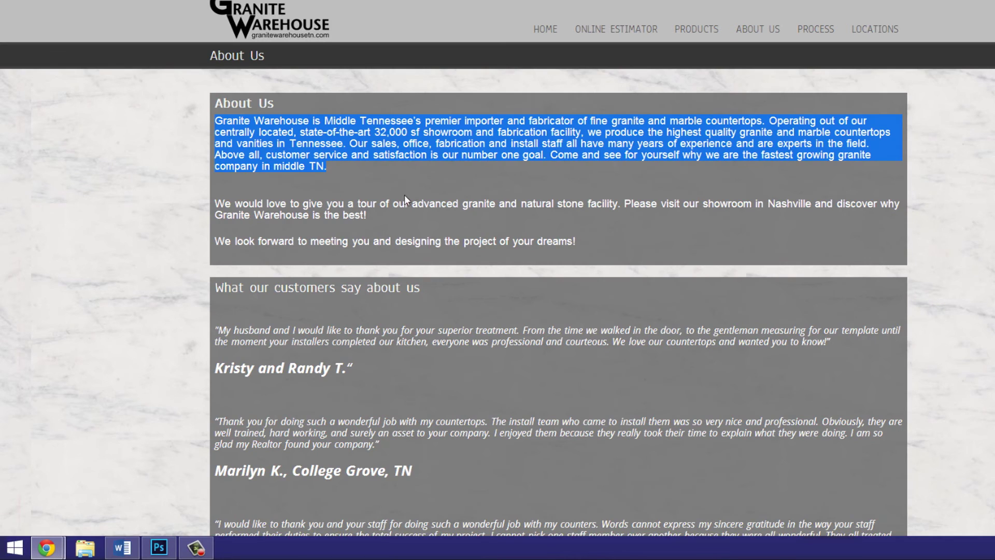
Copy the three About Us paragraphs, paste them into Long Description and save.
right_click(297, 132)
click(334, 140)
drag(579, 244, 222, 125)
right_click(244, 136)
click(272, 147)
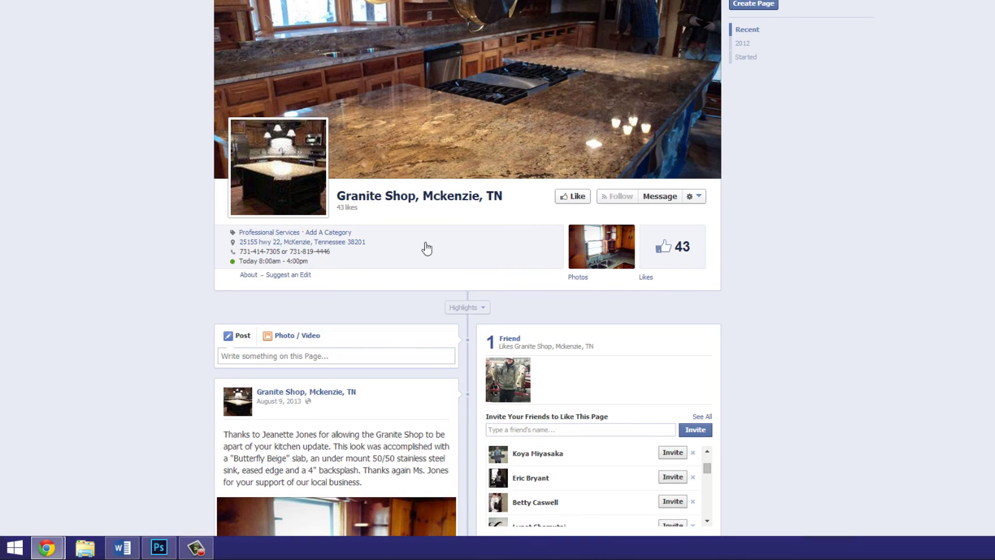
scroll(427, 246, down, 3)
scroll(664, 240, up, 3)
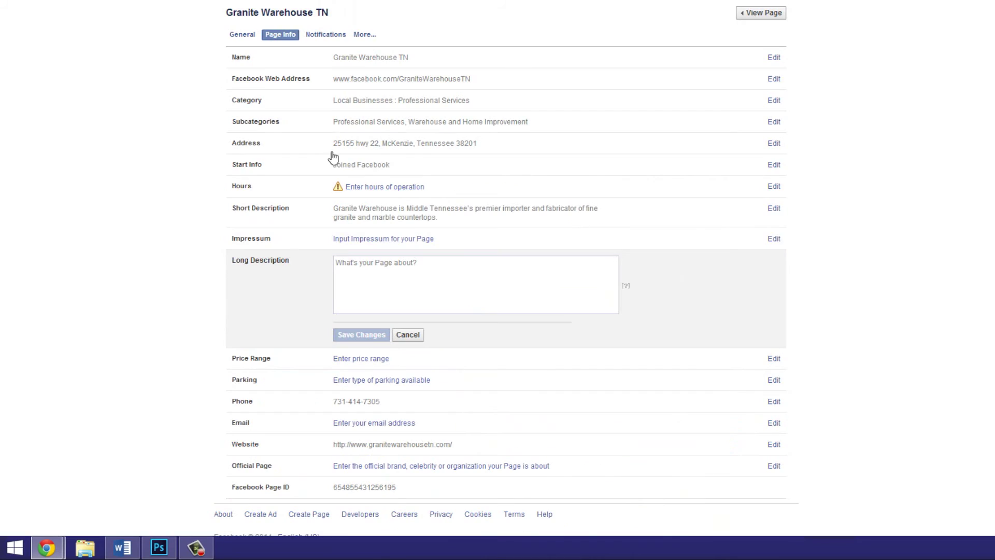
click(408, 284)
key(ctrl+v)
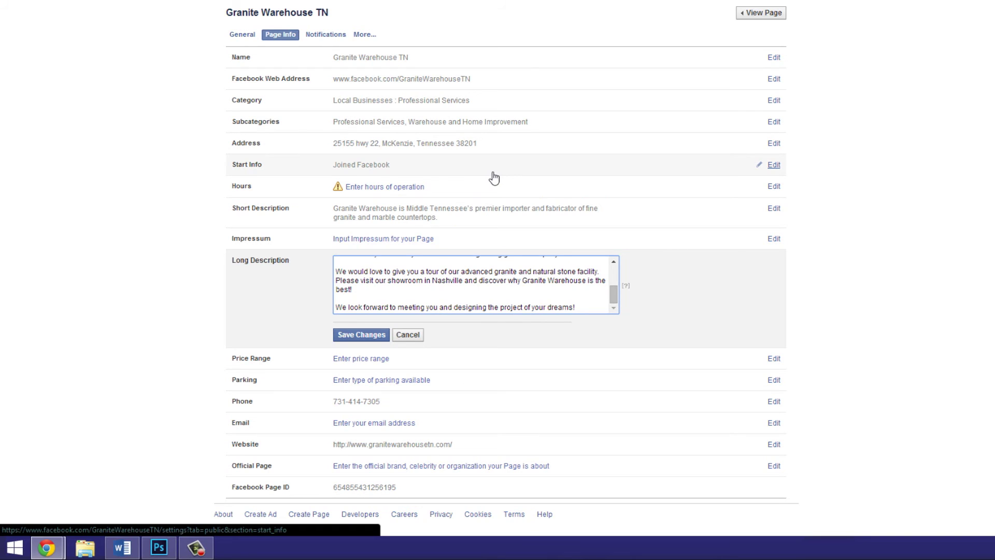
scroll(447, 291, up, 5)
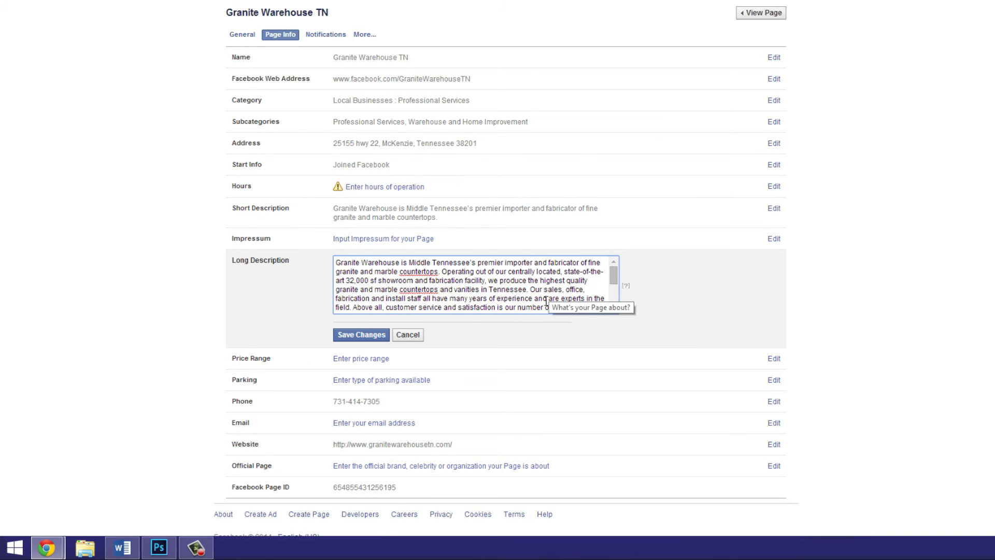
scroll(608, 300, down, 5)
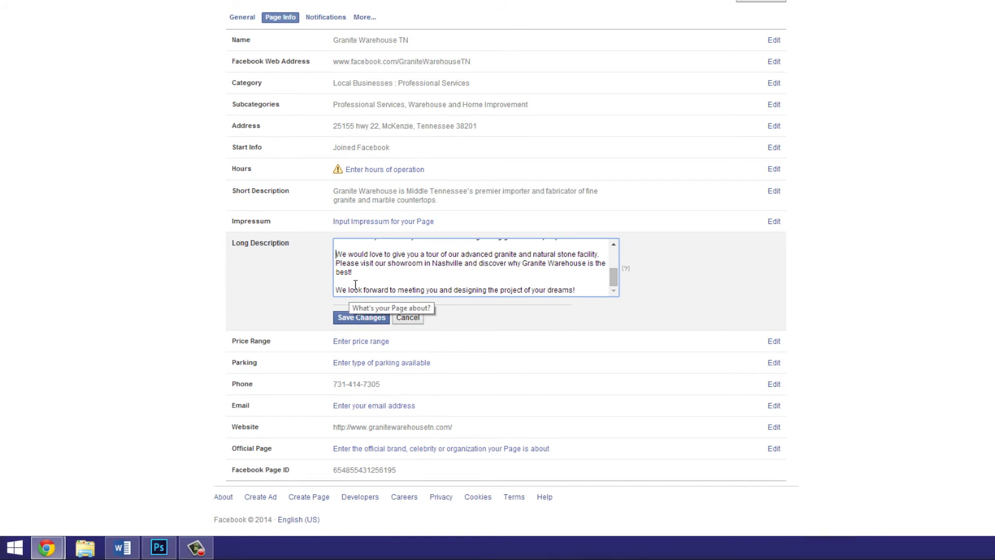
click(361, 317)
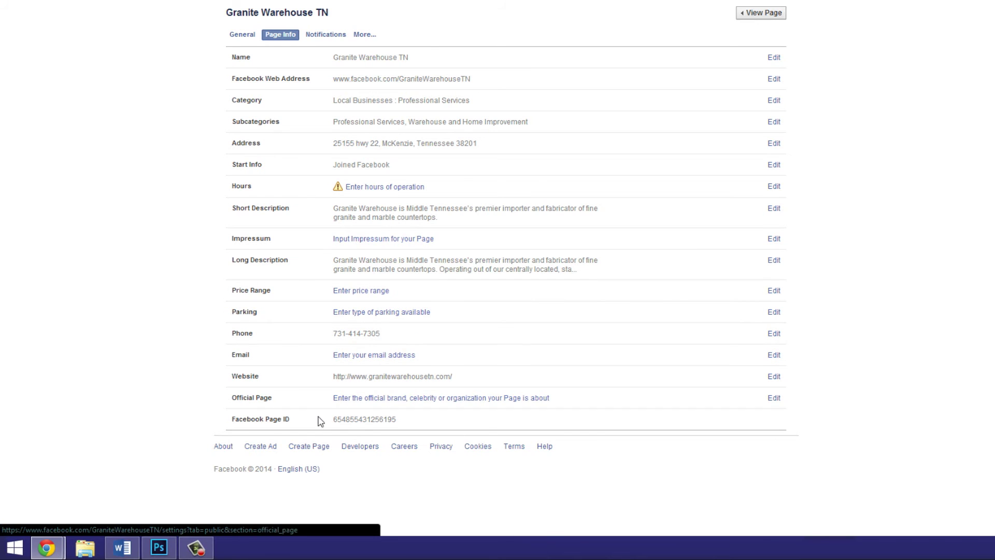
Review the General settings, then the Page Roles section under More.
click(236, 39)
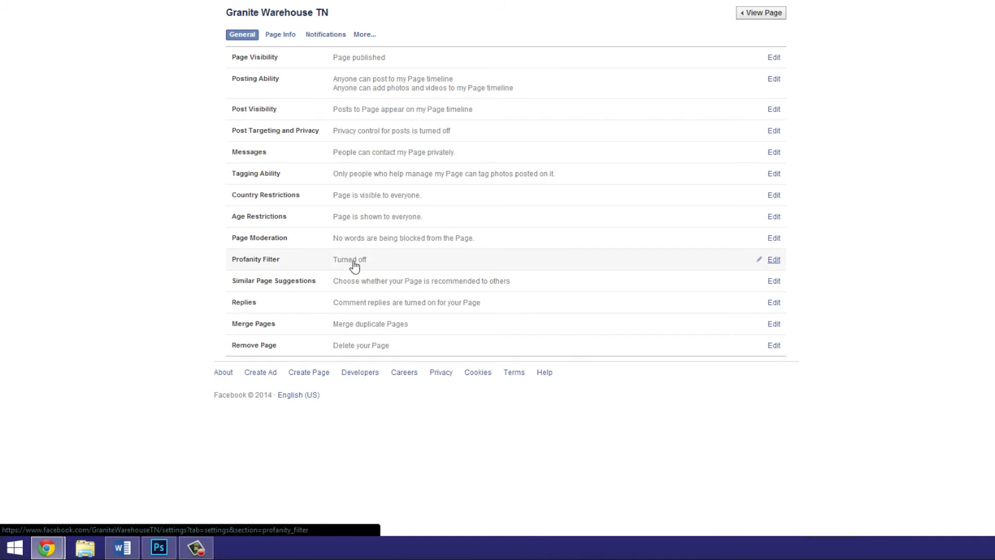
click(366, 33)
click(378, 52)
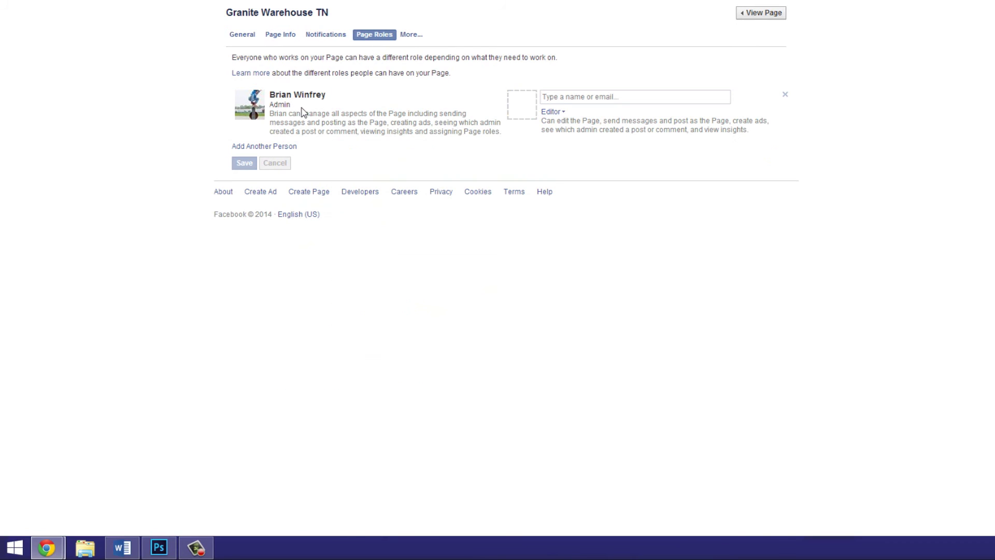
click(410, 35)
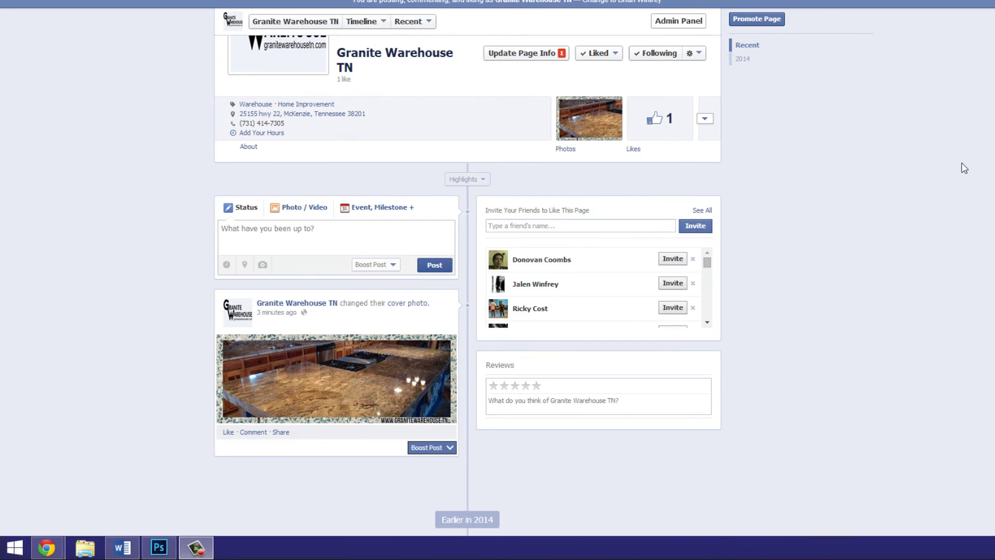
Scroll to the cover-photo update post on the timeline and focus the empty status box.
scroll(880, 173, up, 9)
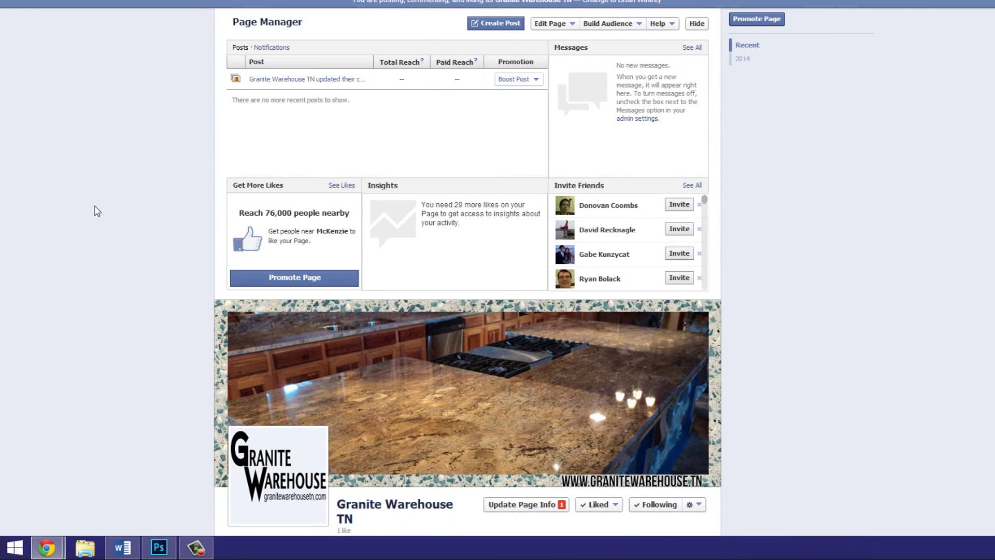
scroll(89, 213, down, 4)
scroll(58, 267, down, 5)
scroll(56, 271, up, 5)
scroll(51, 249, down, 5)
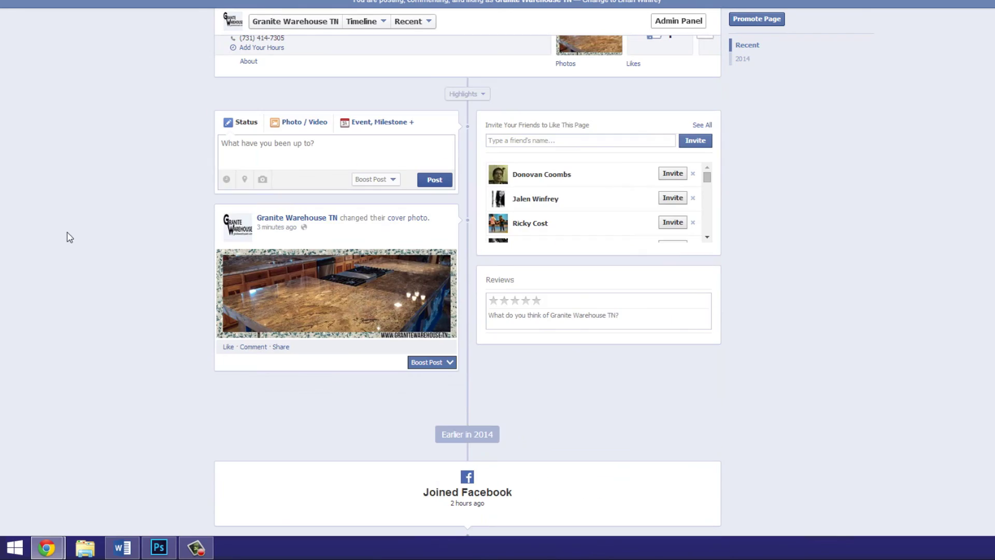
click(301, 162)
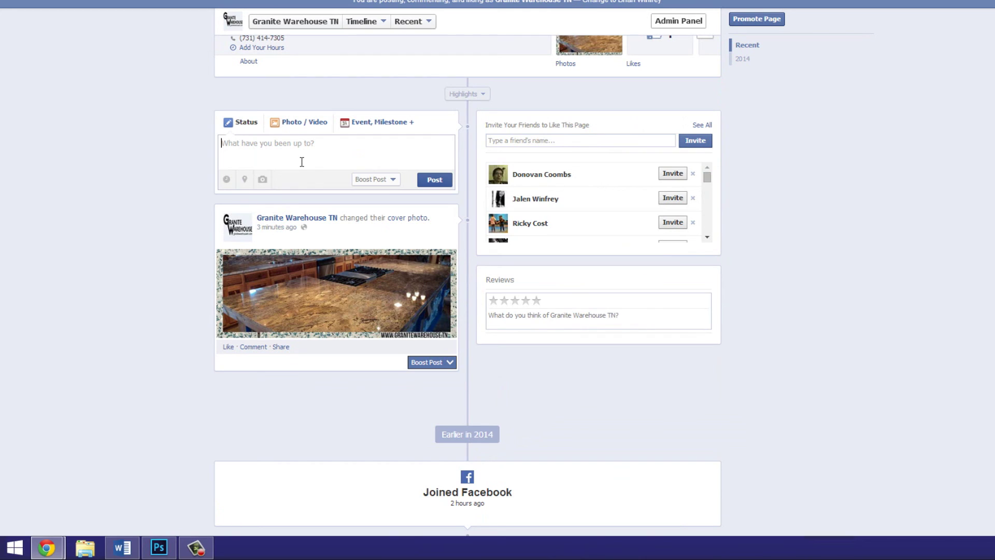